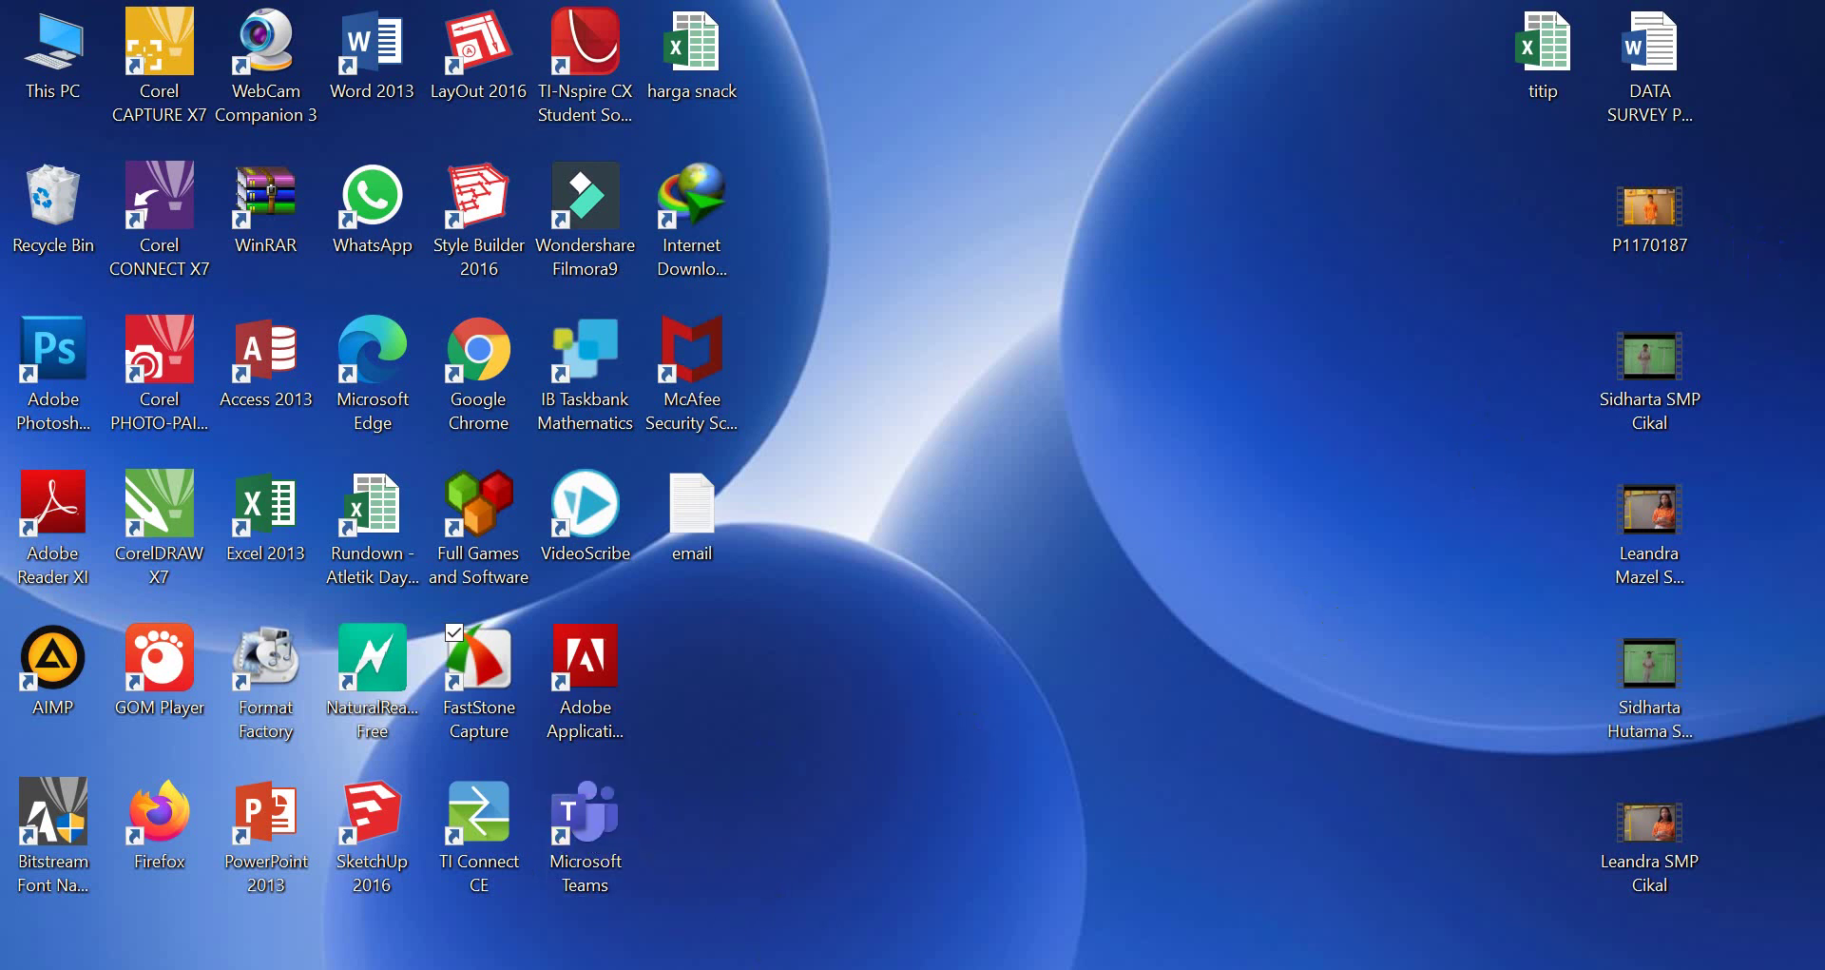
Launch Microsoft Teams from its desktop shortcut
click(820, 967)
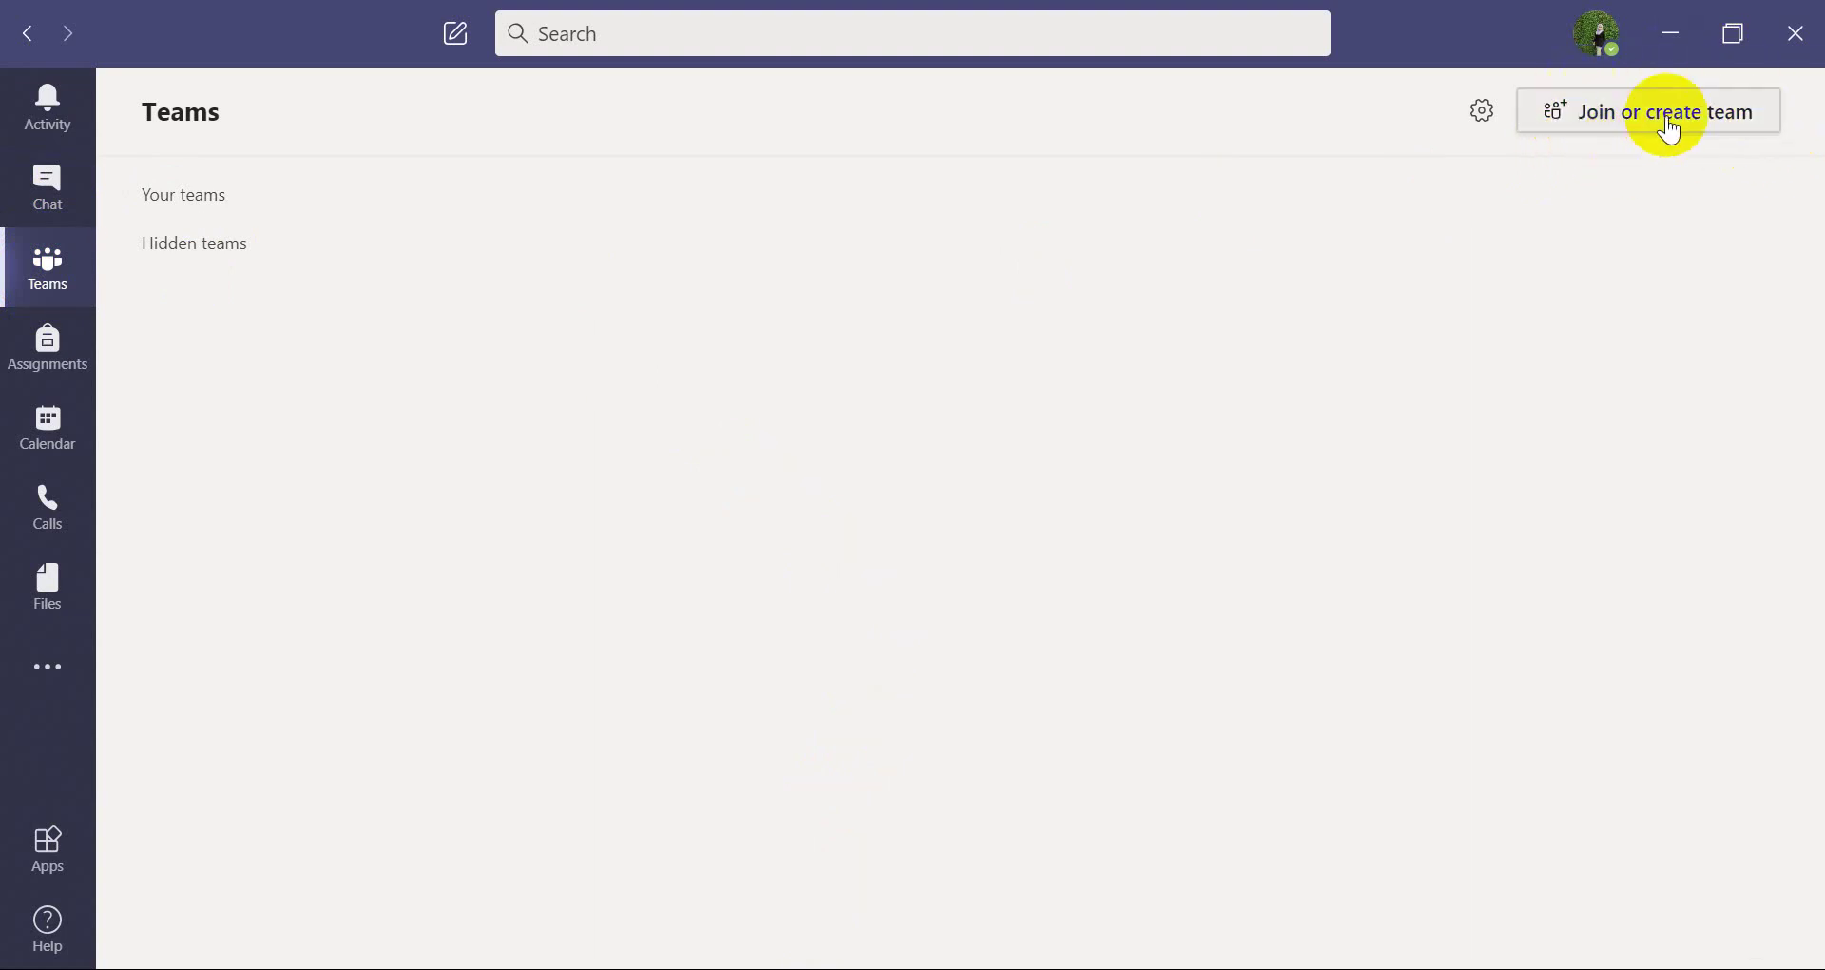
Go to Join or create a team and start the join-with-code entry
click(1668, 116)
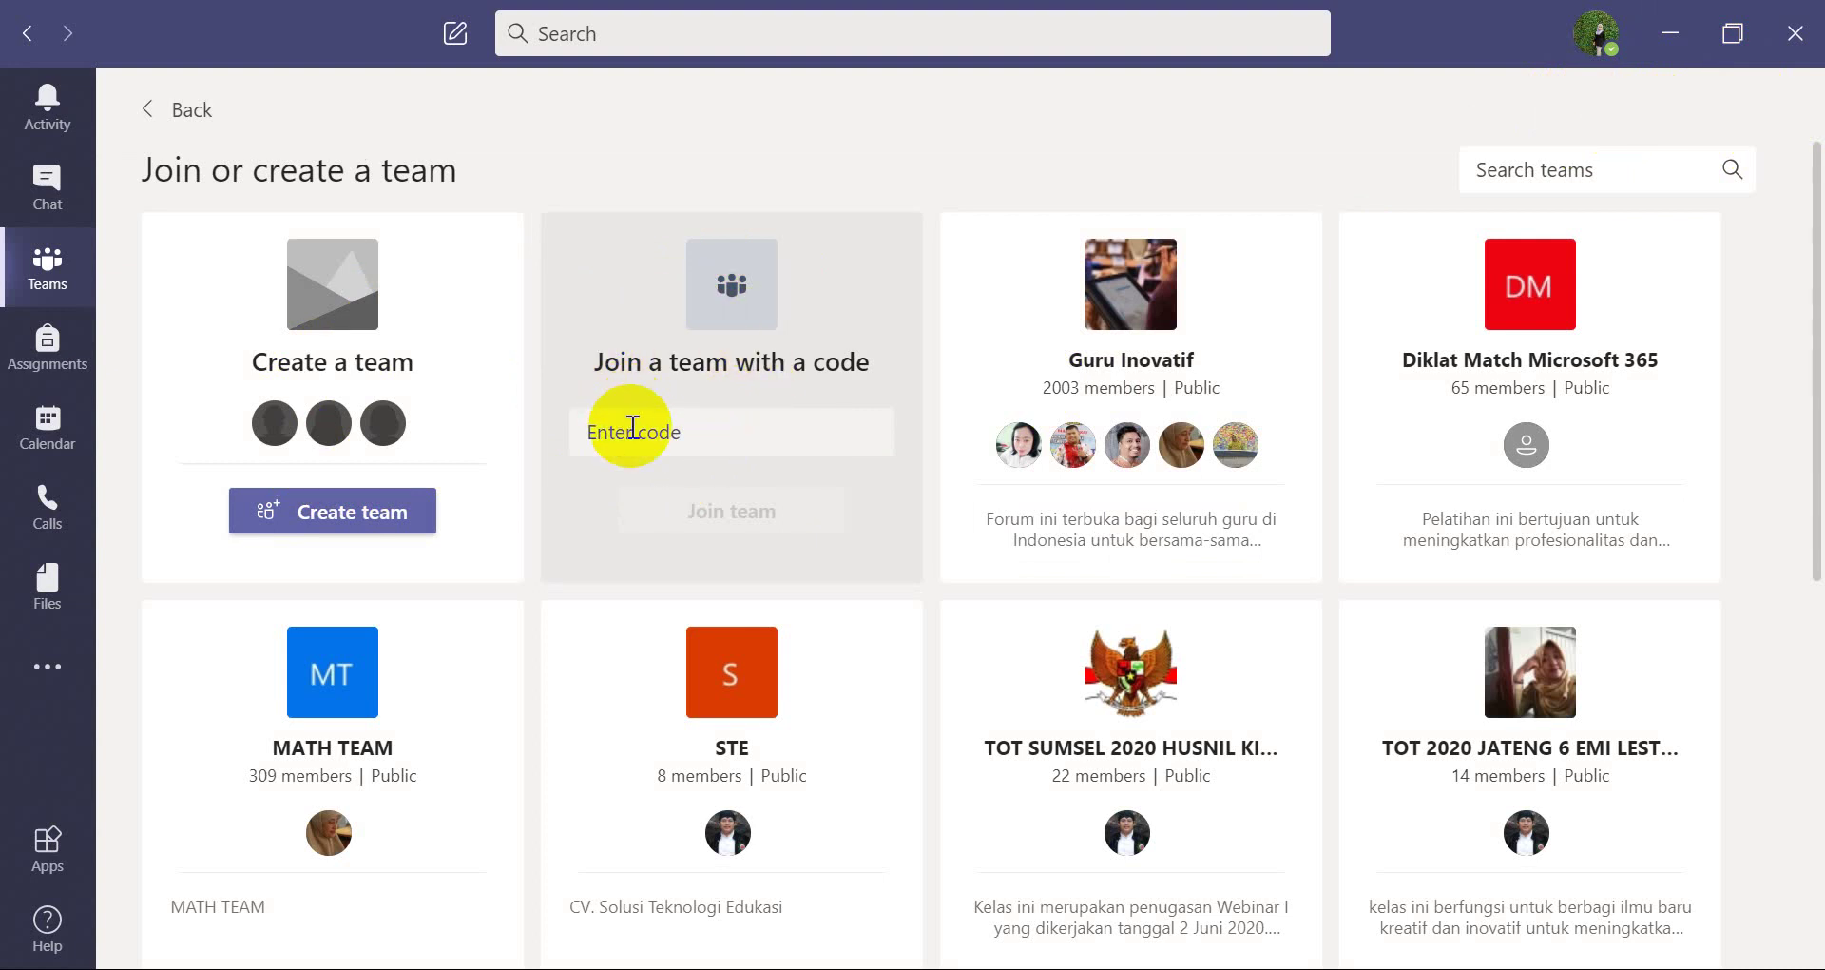
click(711, 427)
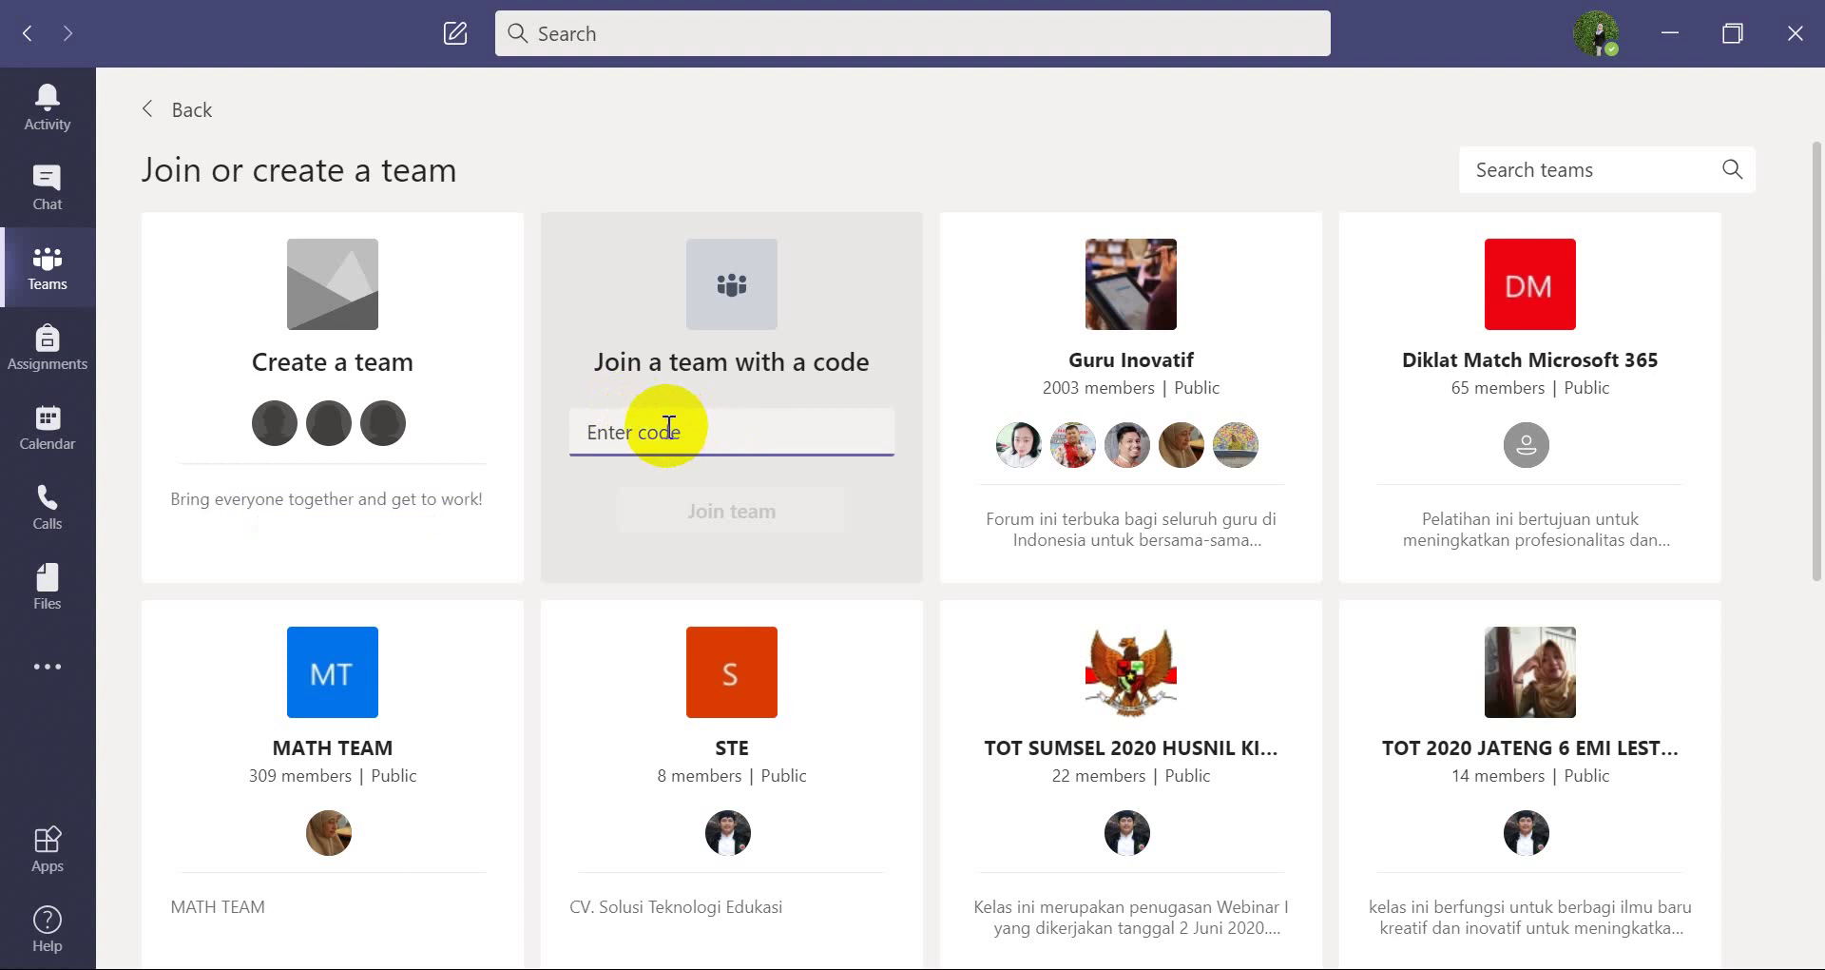
mouse_move(476, 306)
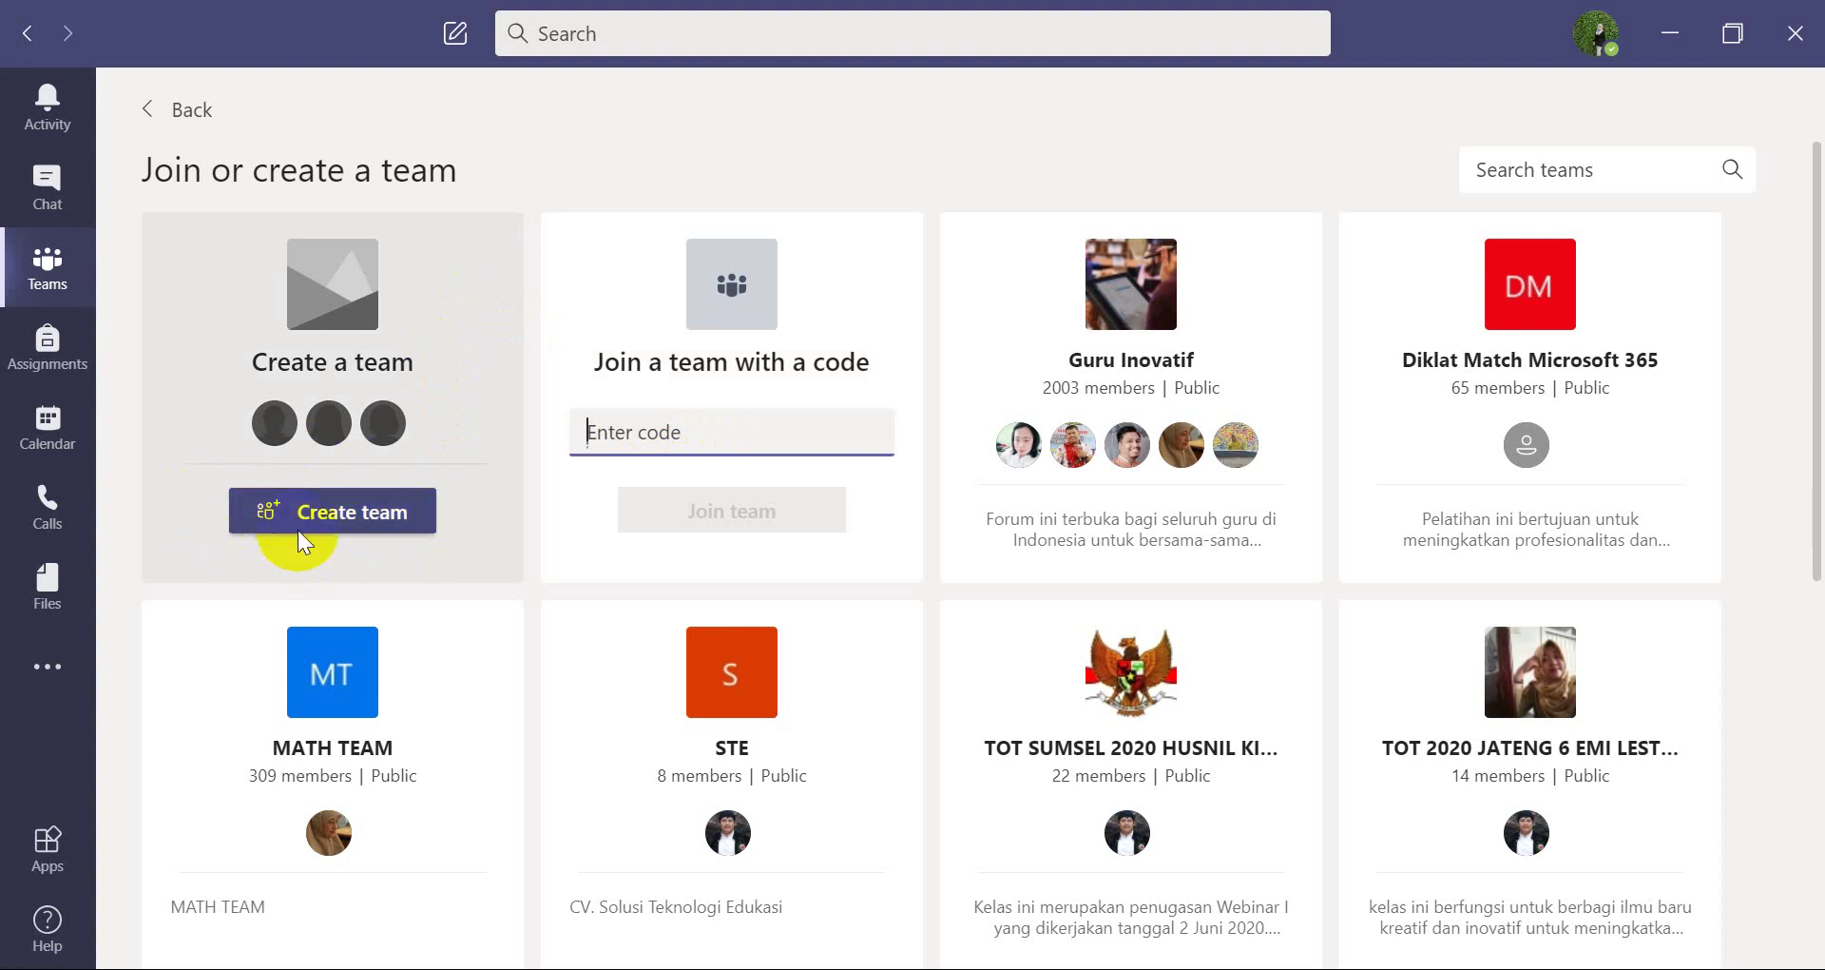
Start creating a new team and choose the Class team type
click(350, 514)
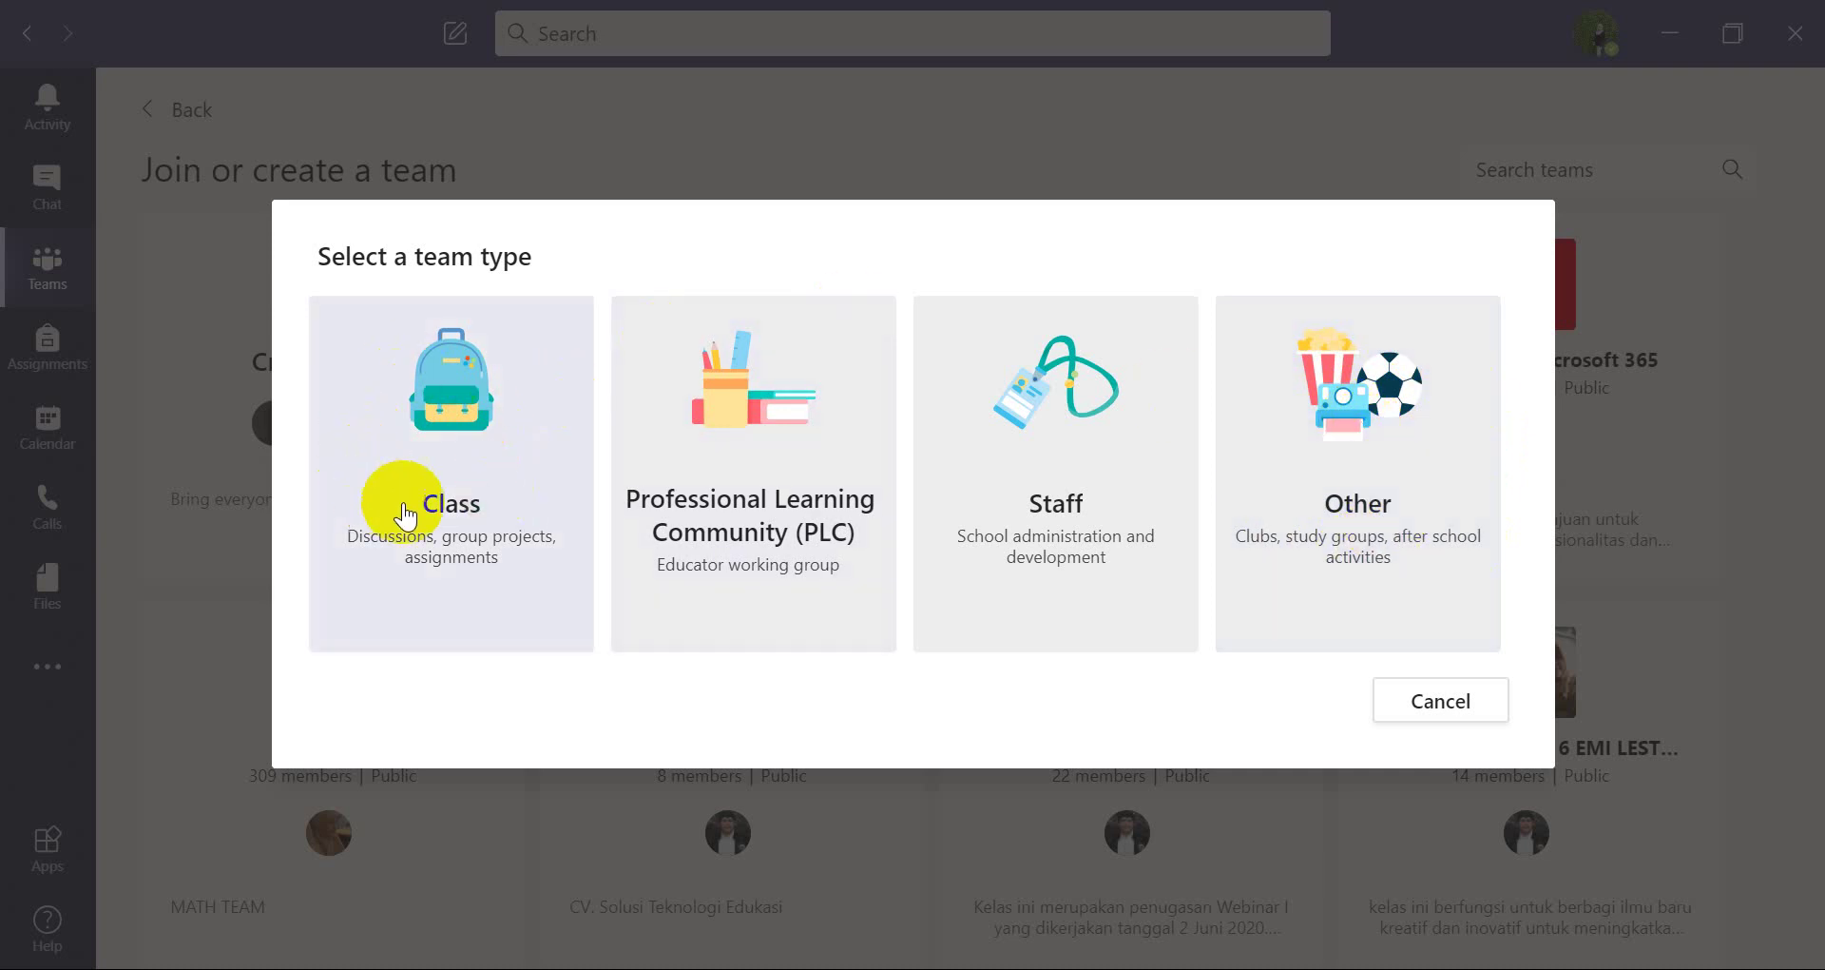
click(434, 457)
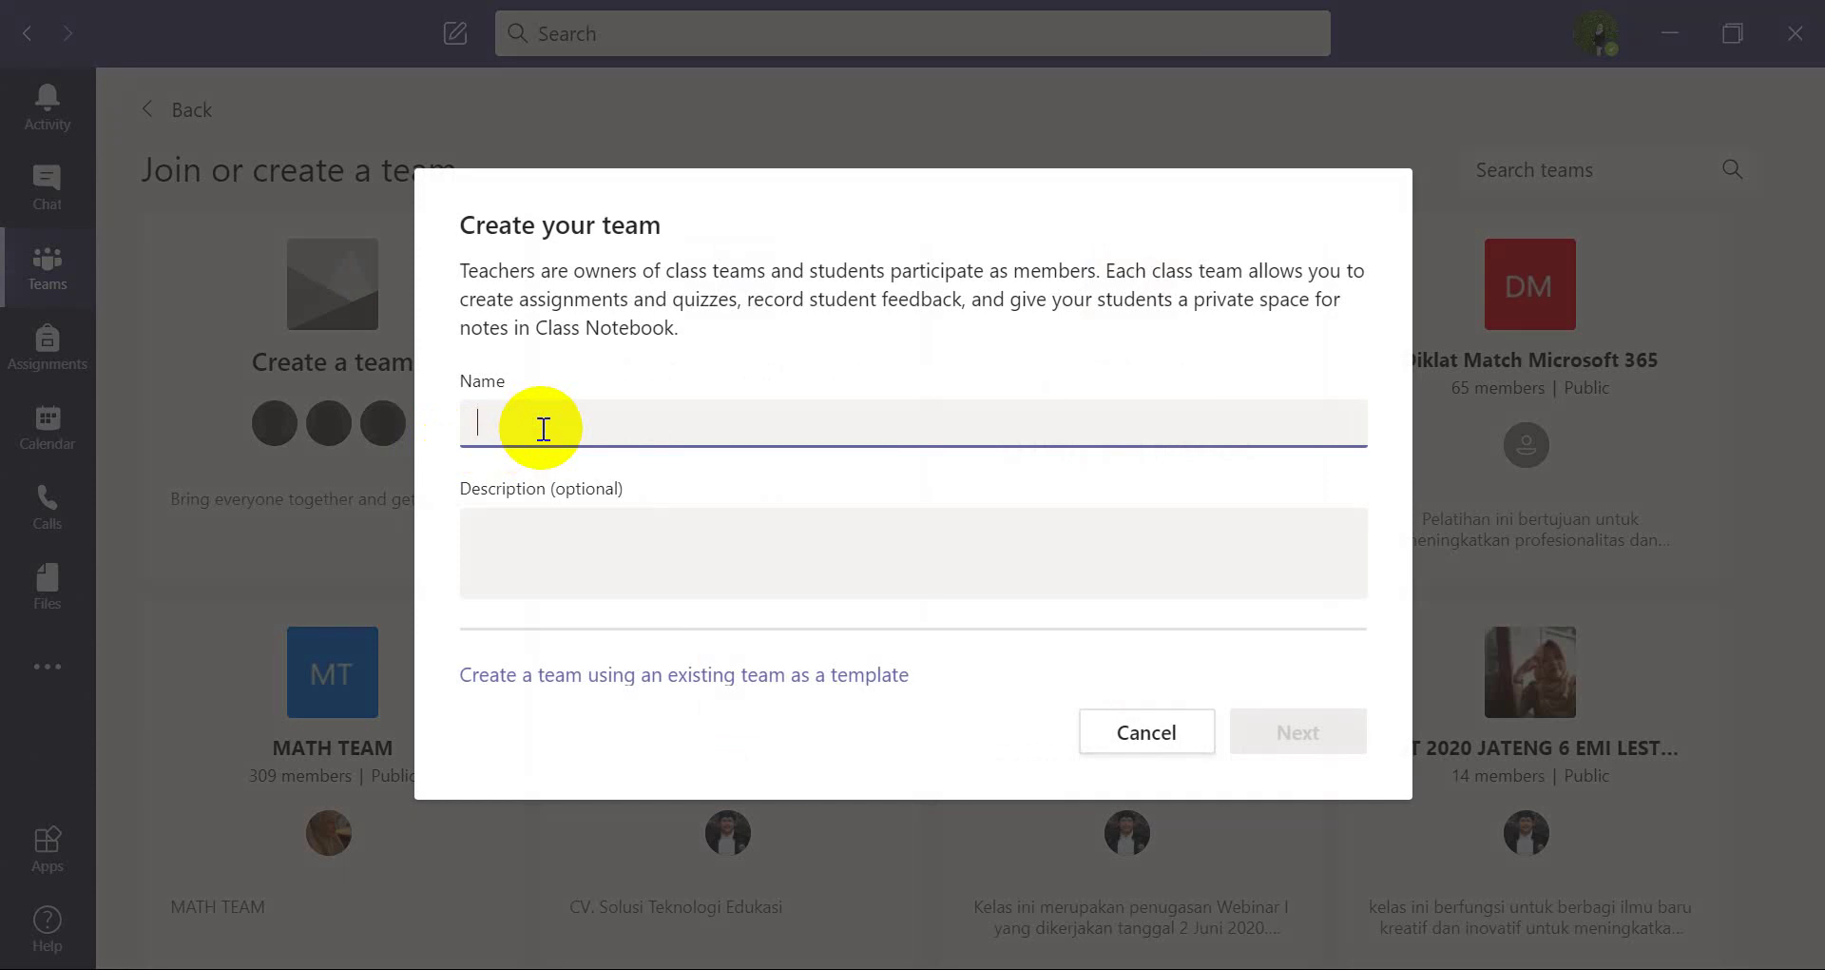
Name the class team 'DJ3 2020' plus the teacher's full name, leaving the description blank
text(DJ3)
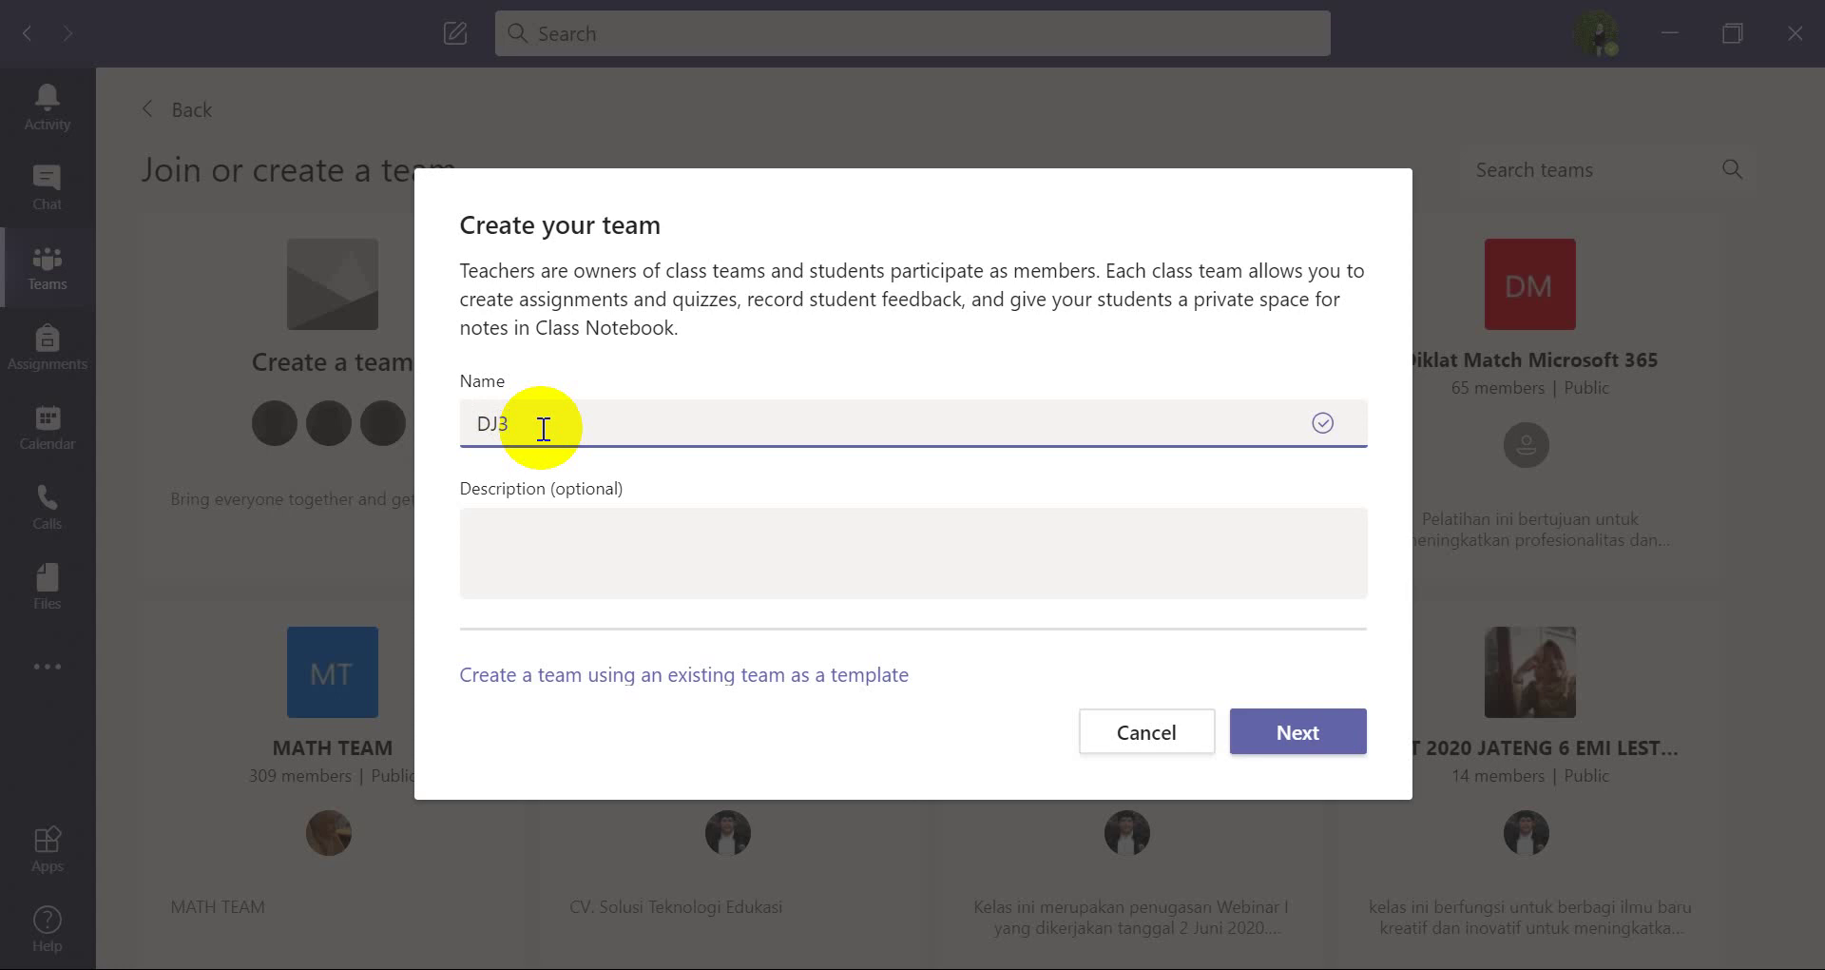
text( 2020)
text(Oktaviana Alfazriyah)
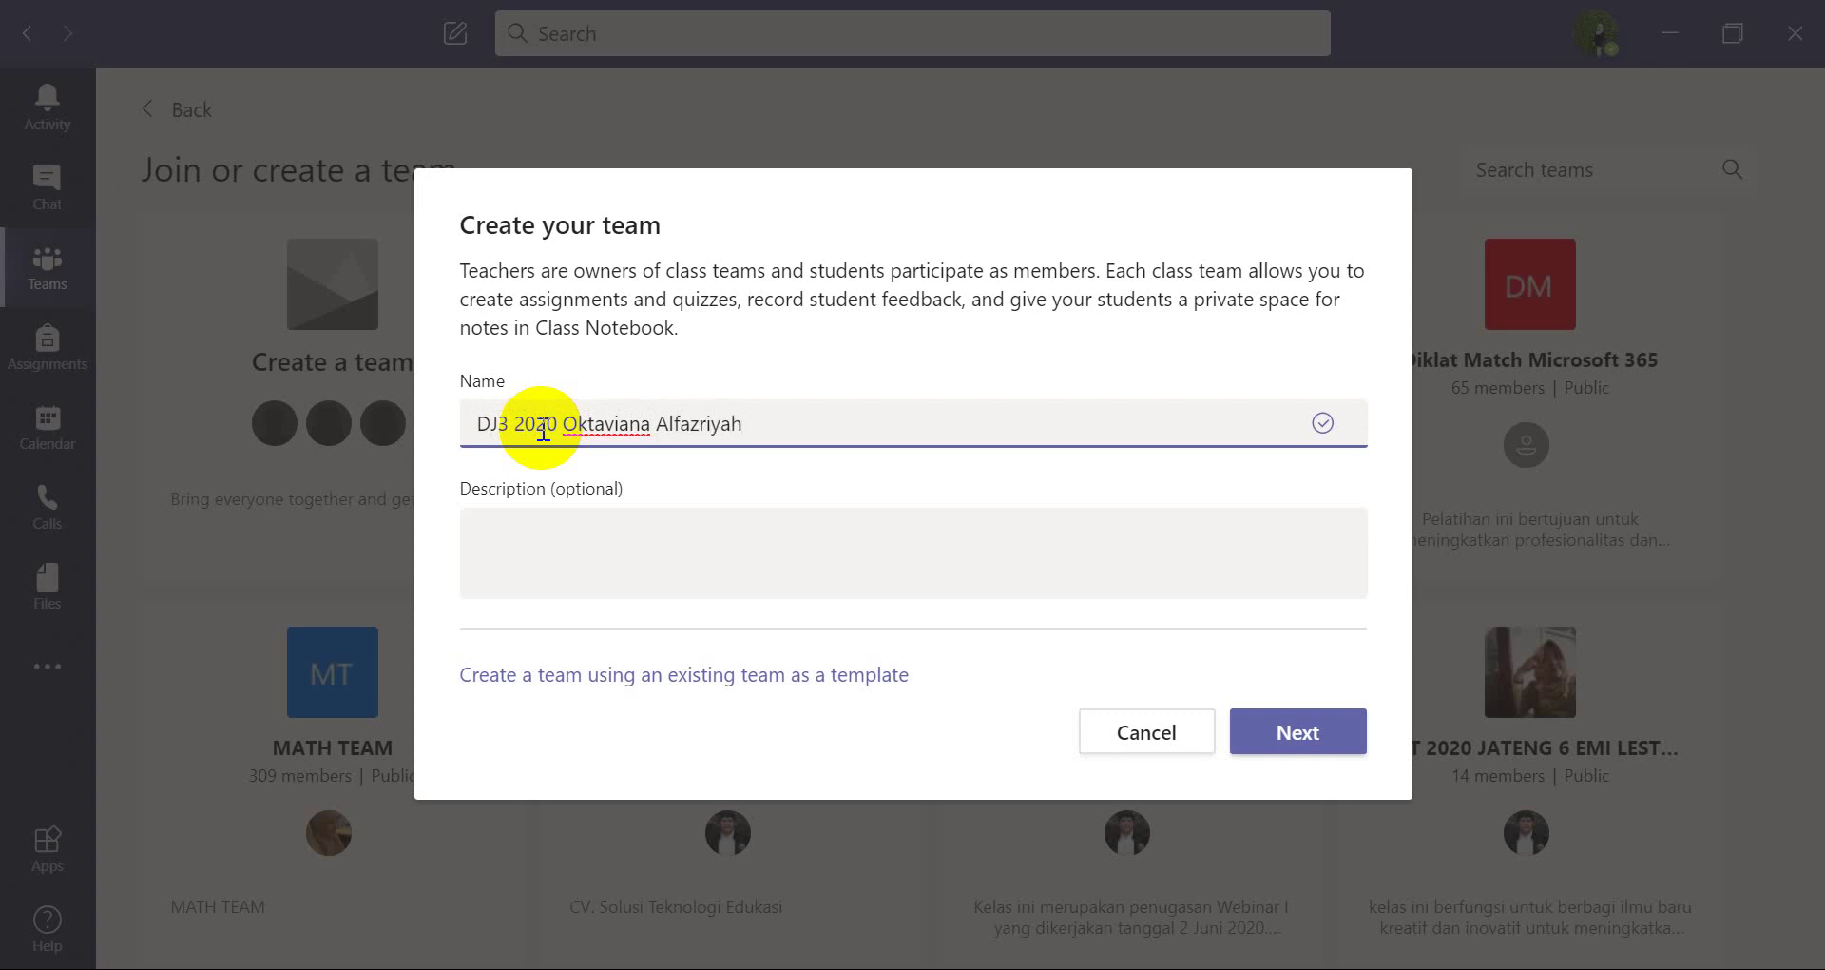
click(616, 545)
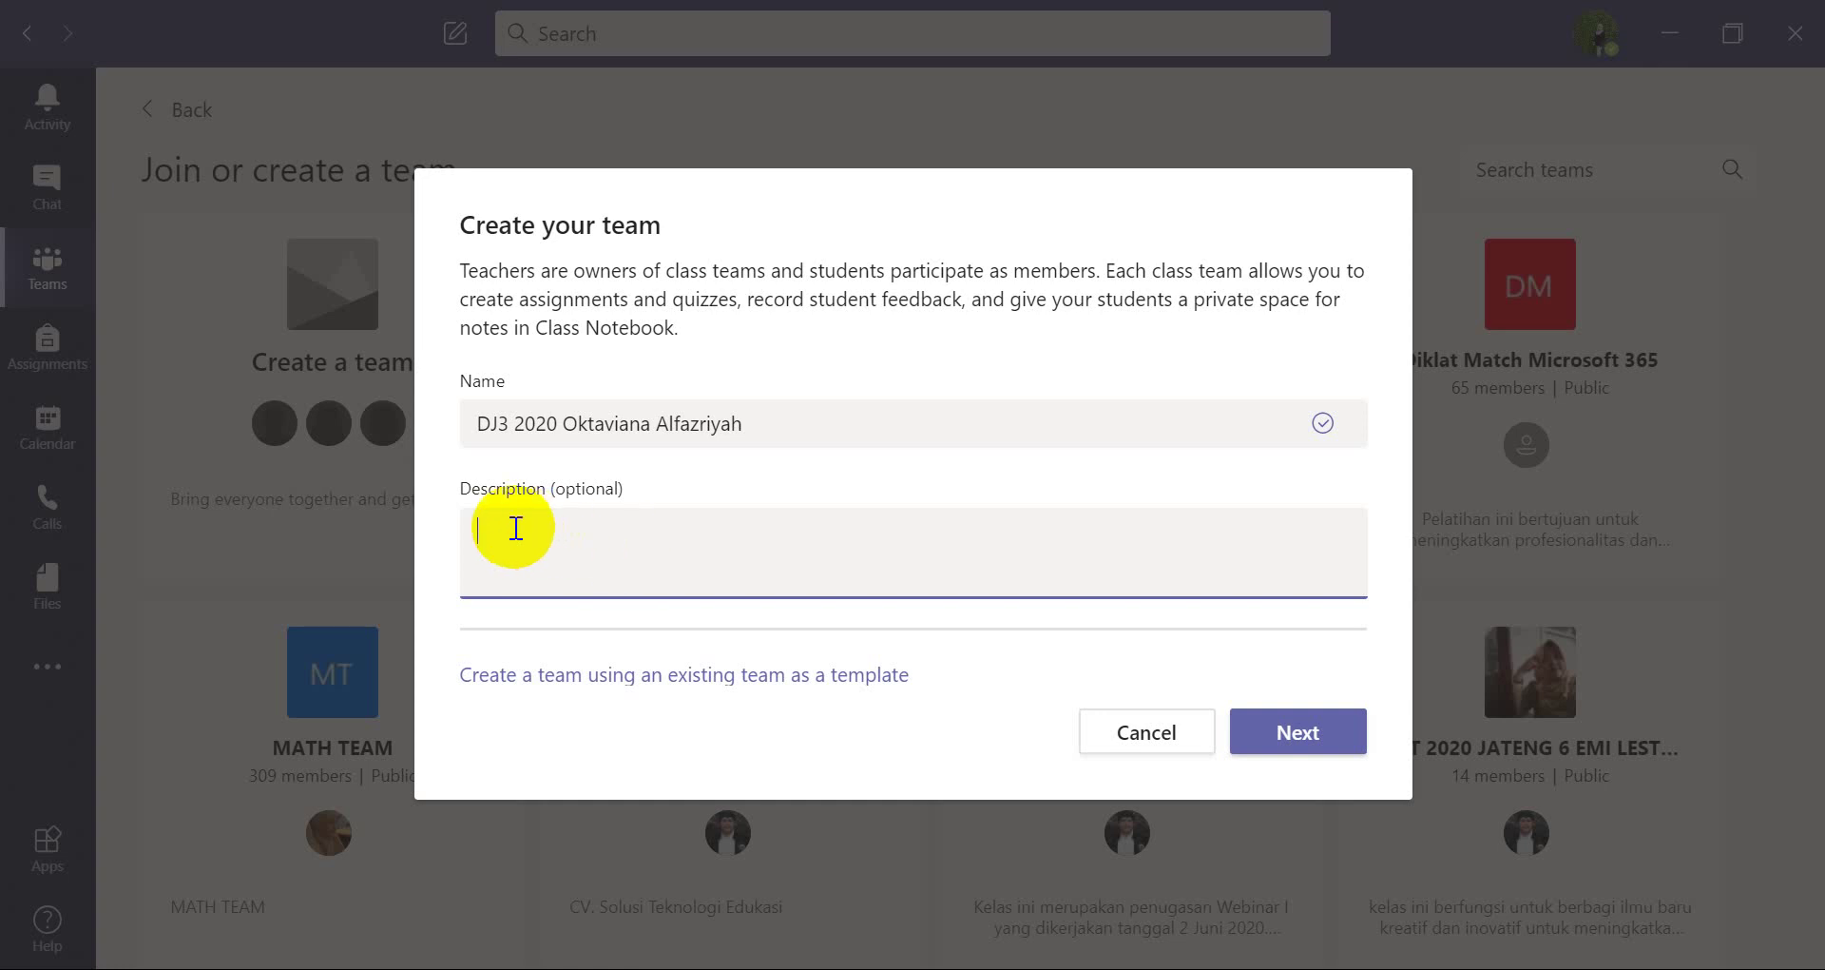
Create the team and add a searched-for student as a member
click(1298, 732)
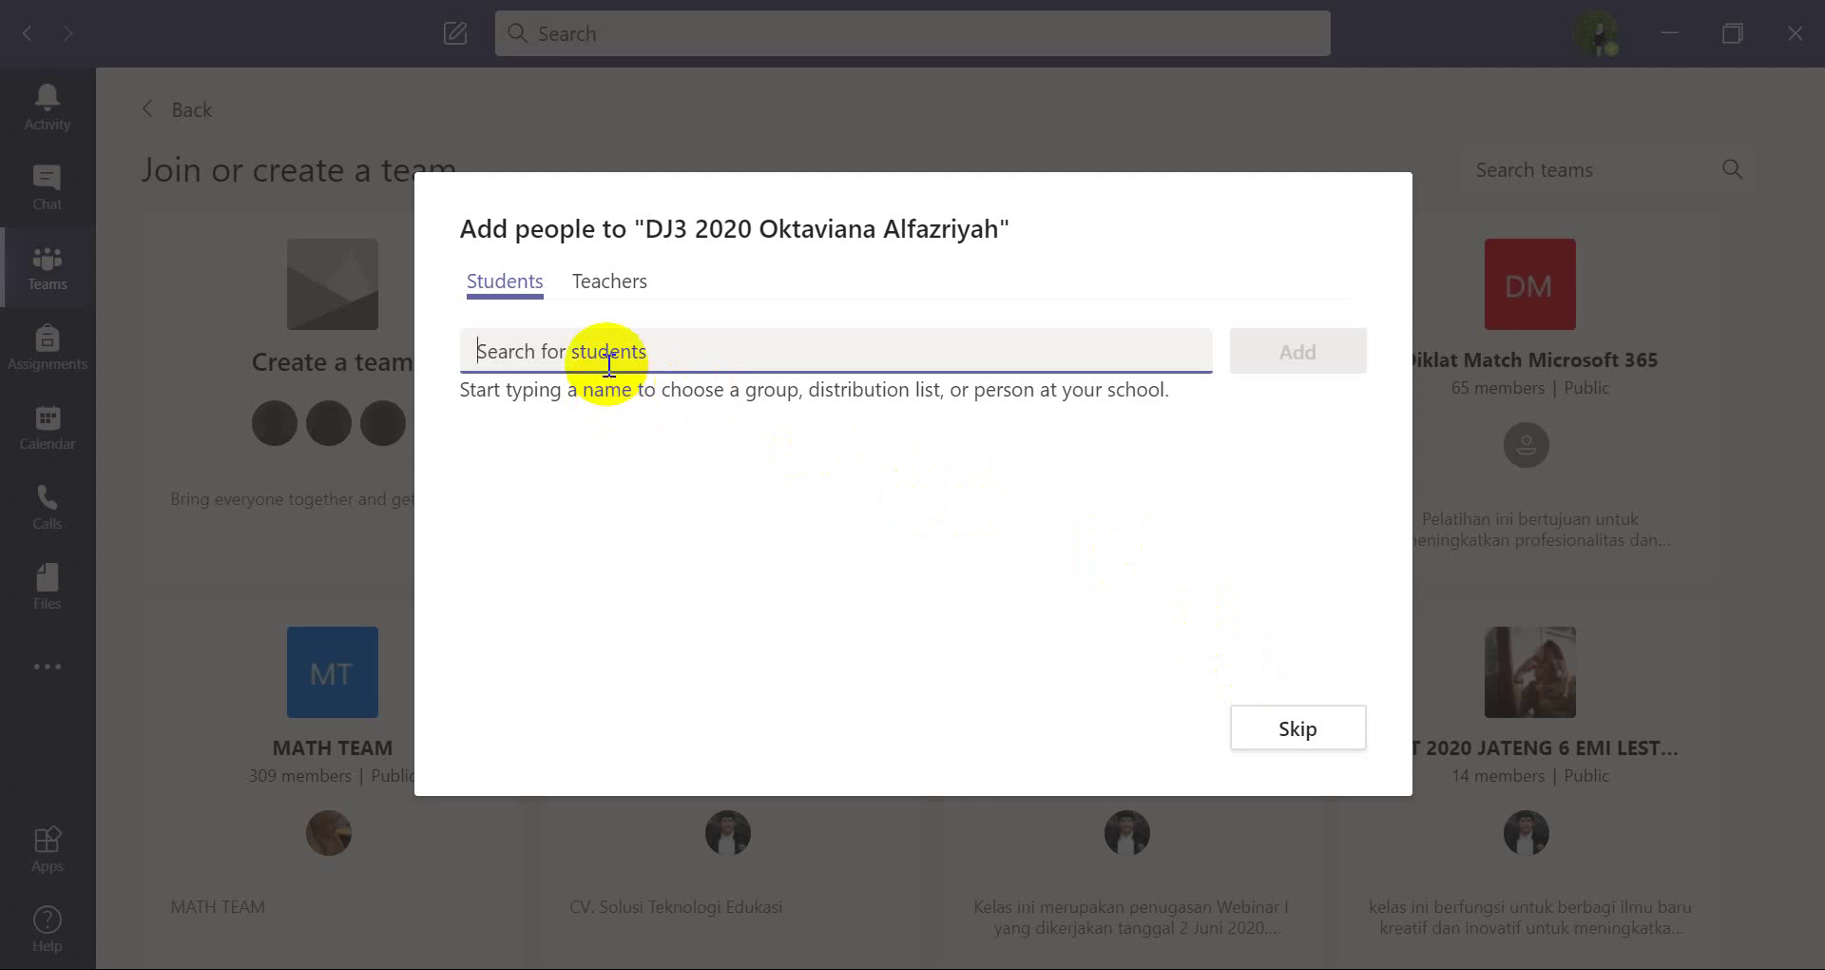
text(eni)
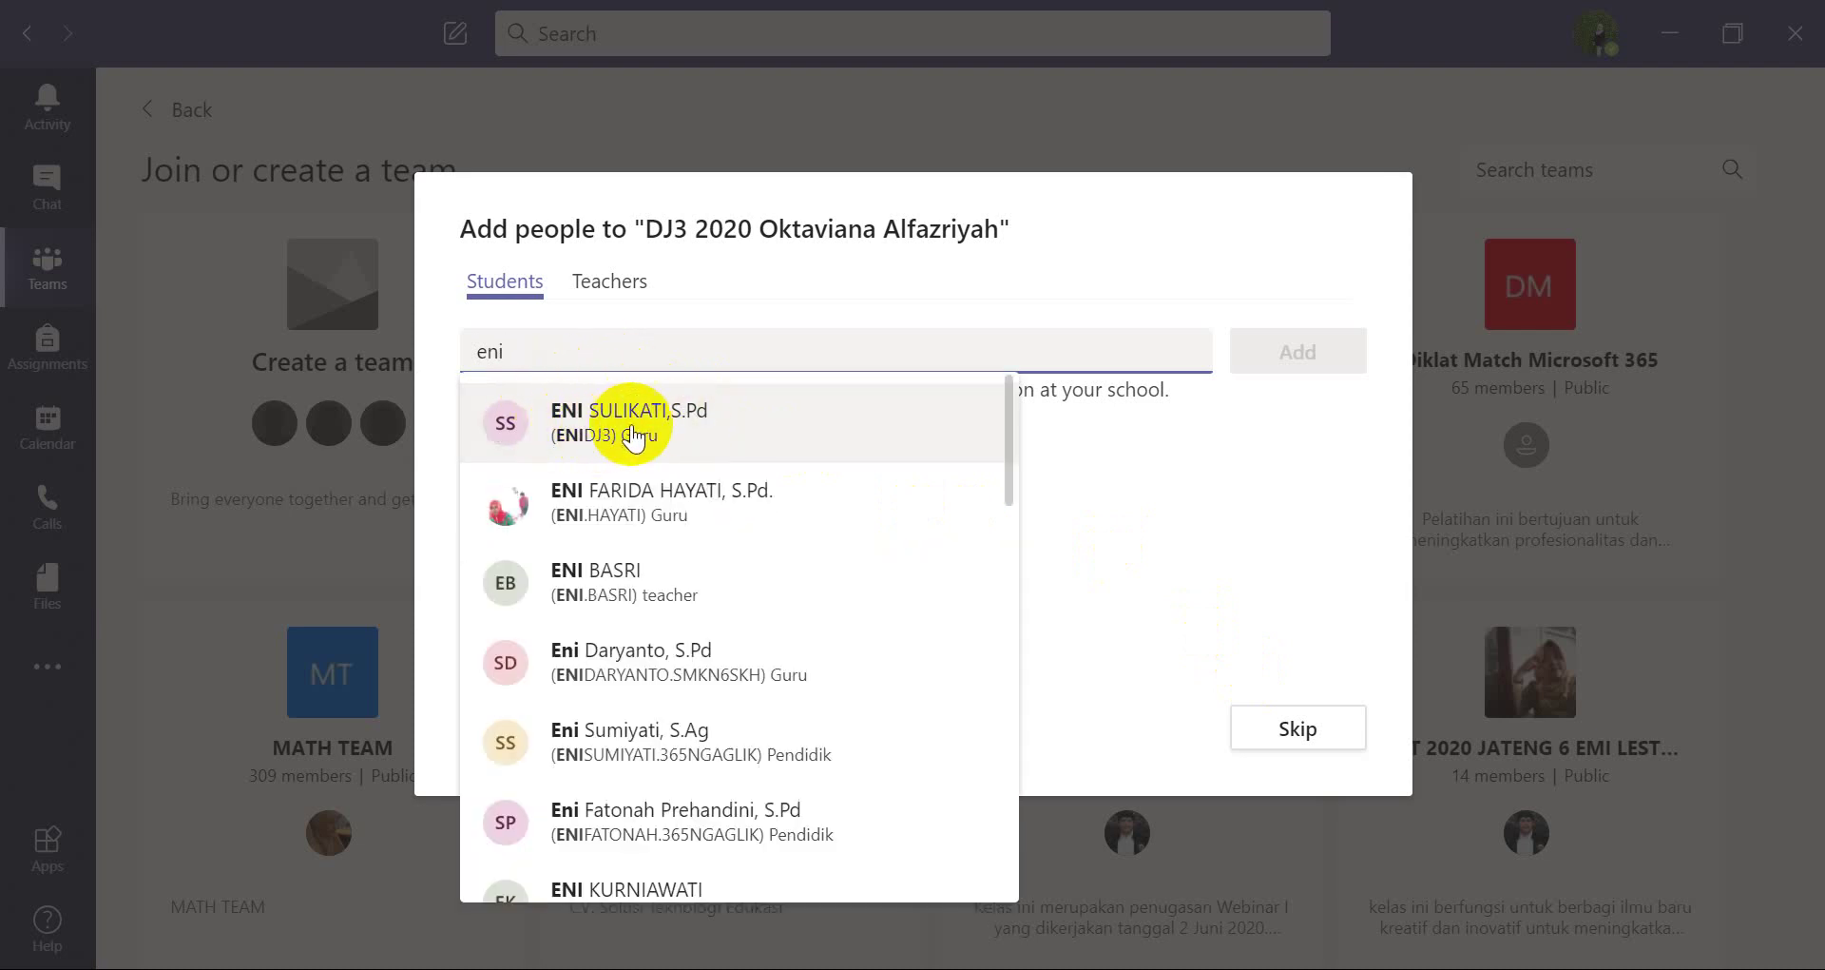
click(634, 423)
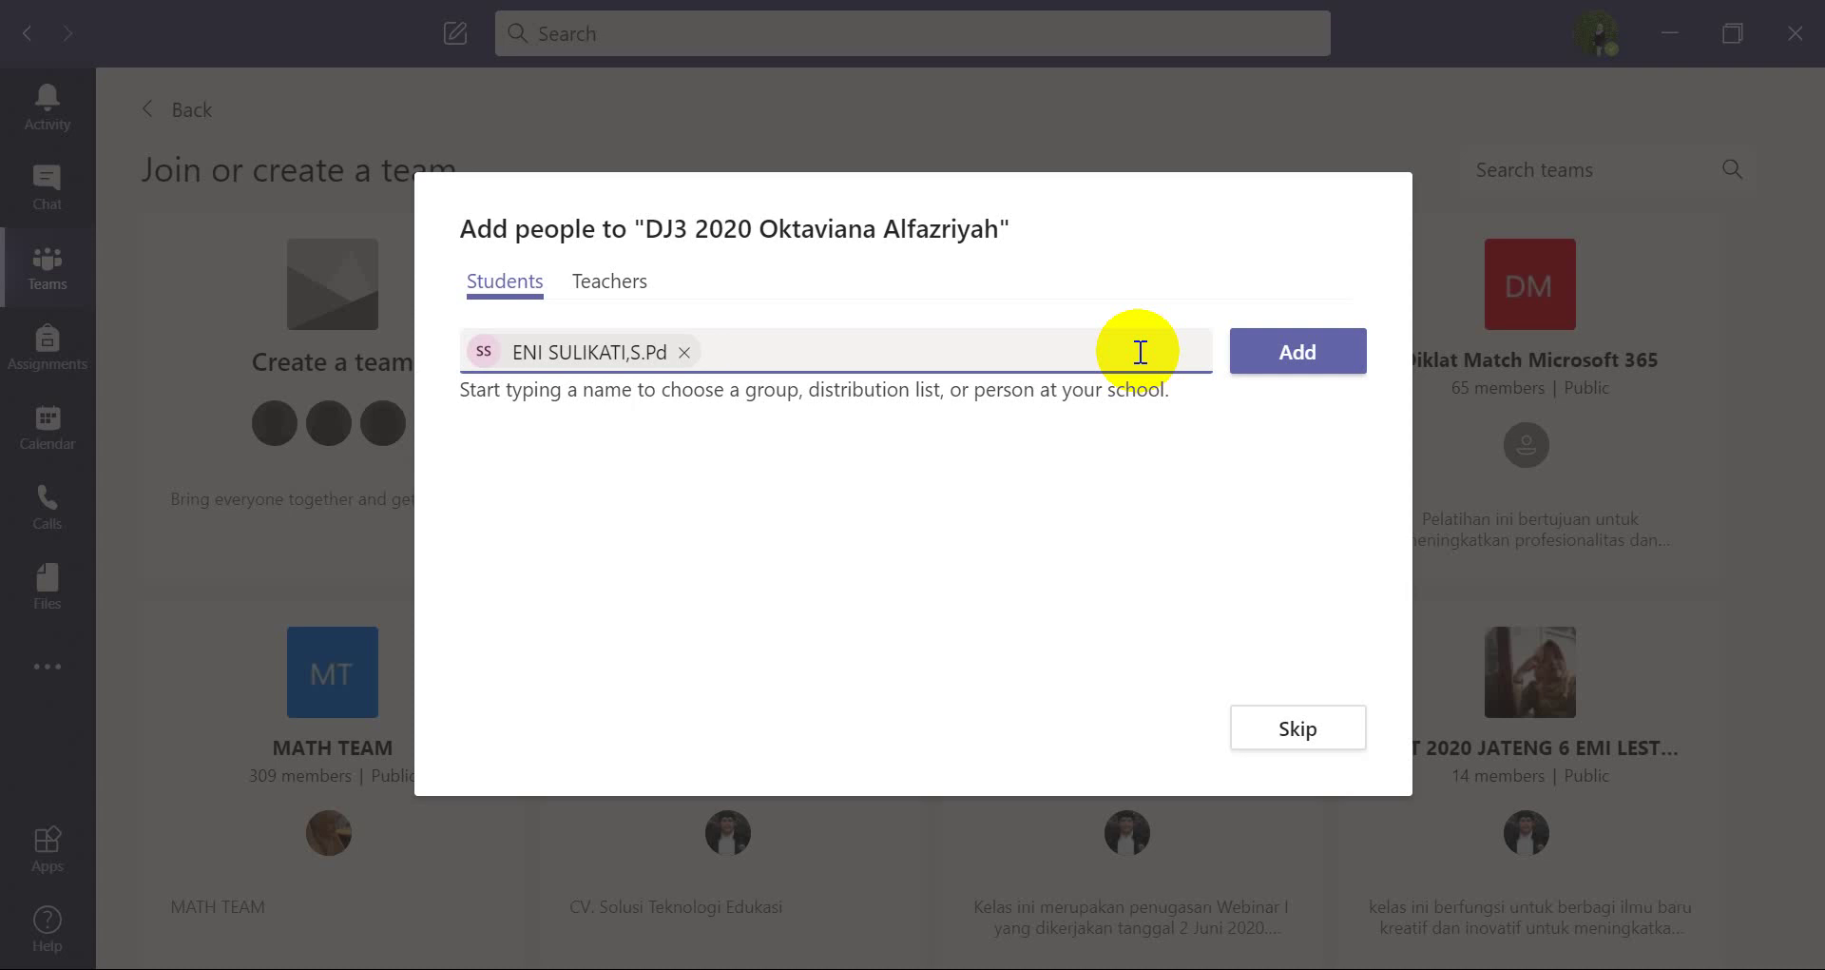
click(1272, 379)
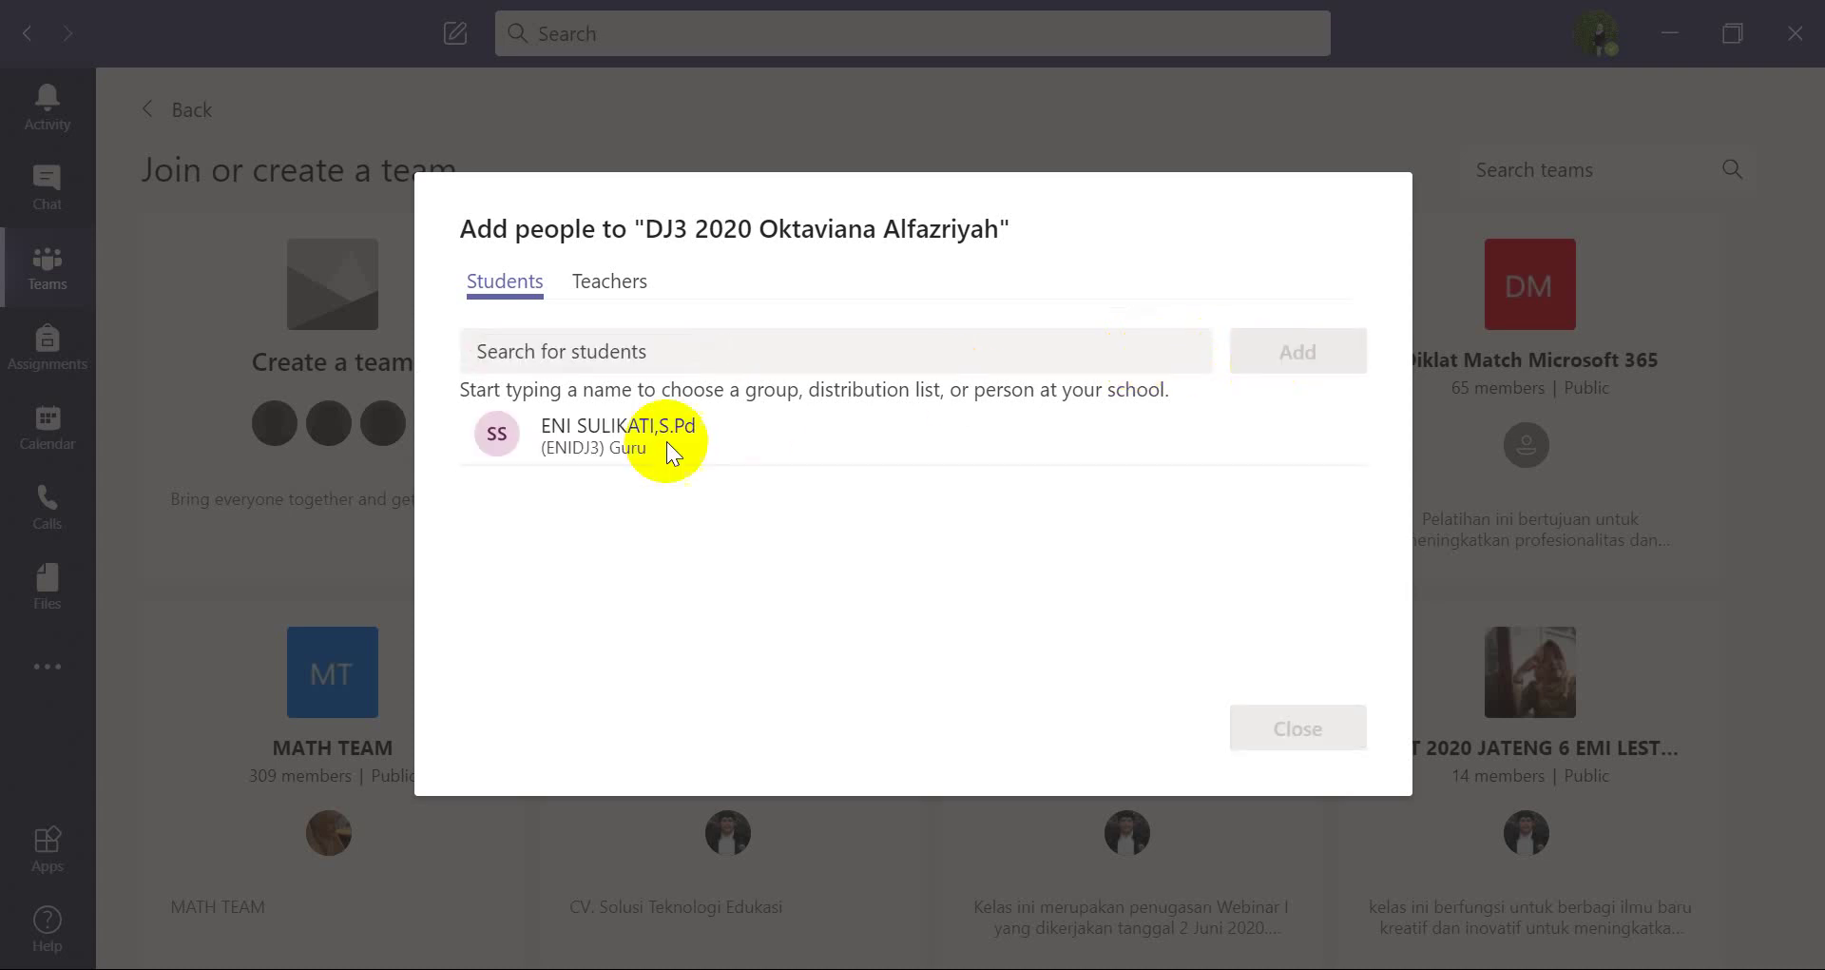
Check the Teachers tab for a teacher, then finish adding people to the team
click(597, 293)
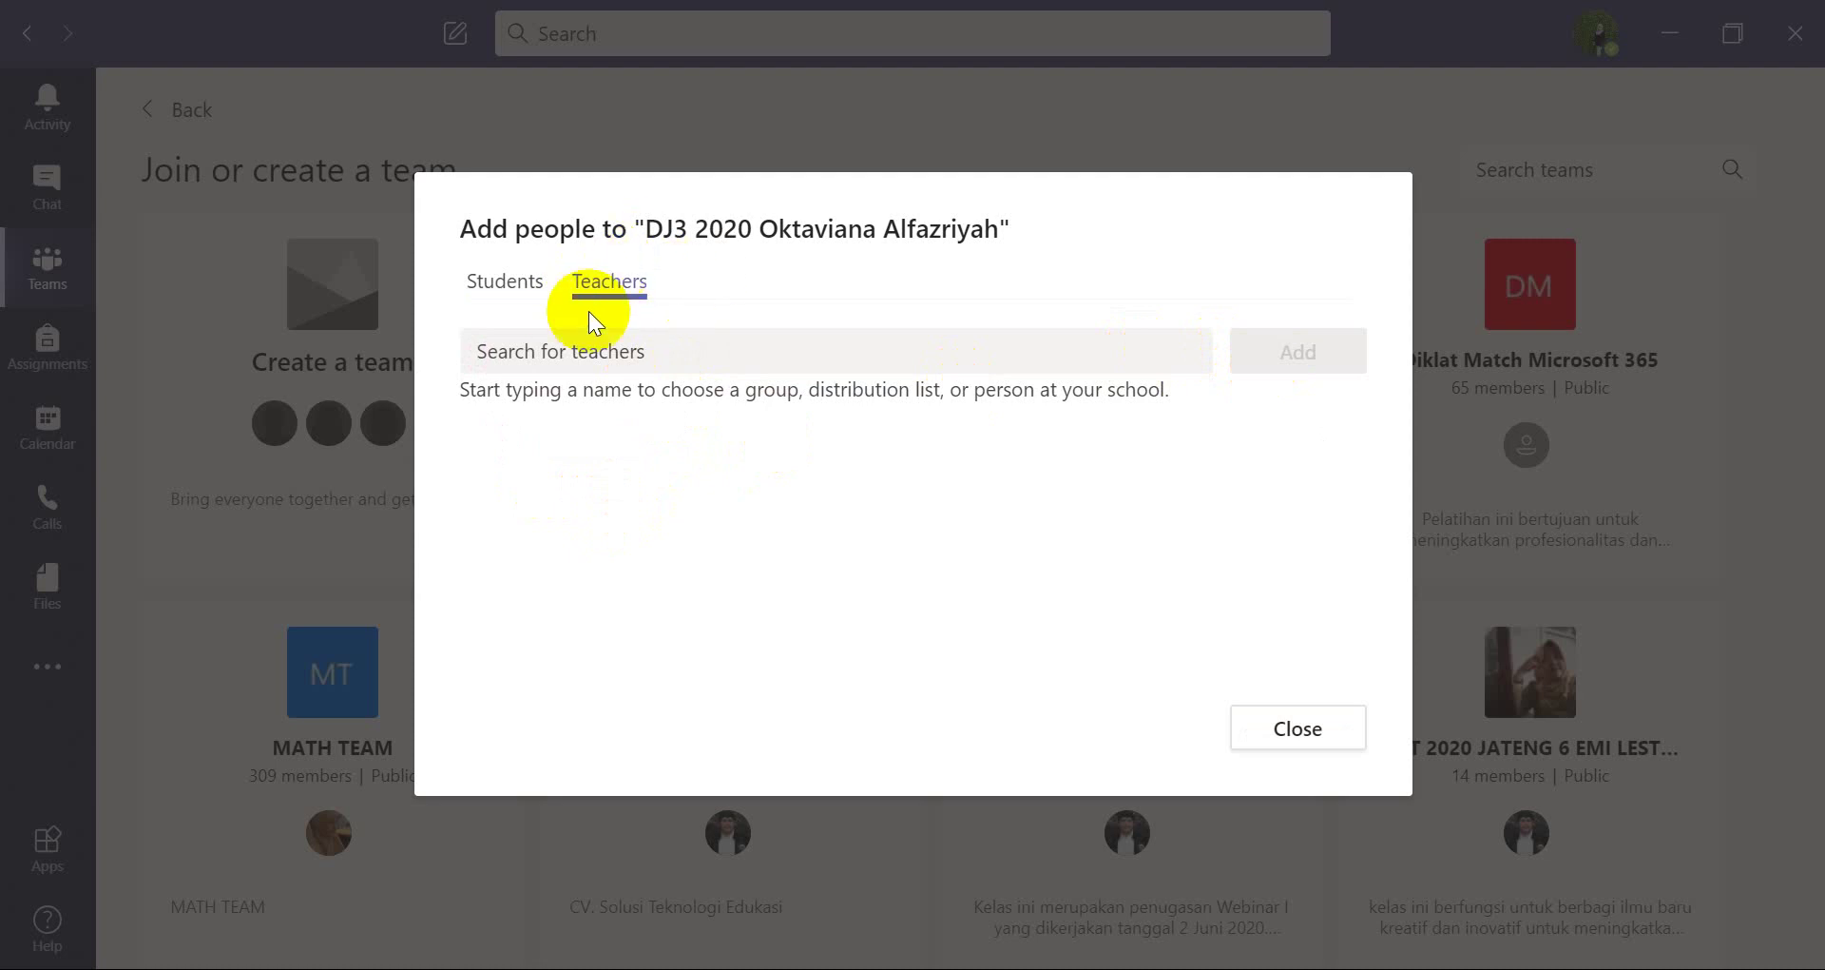
click(663, 350)
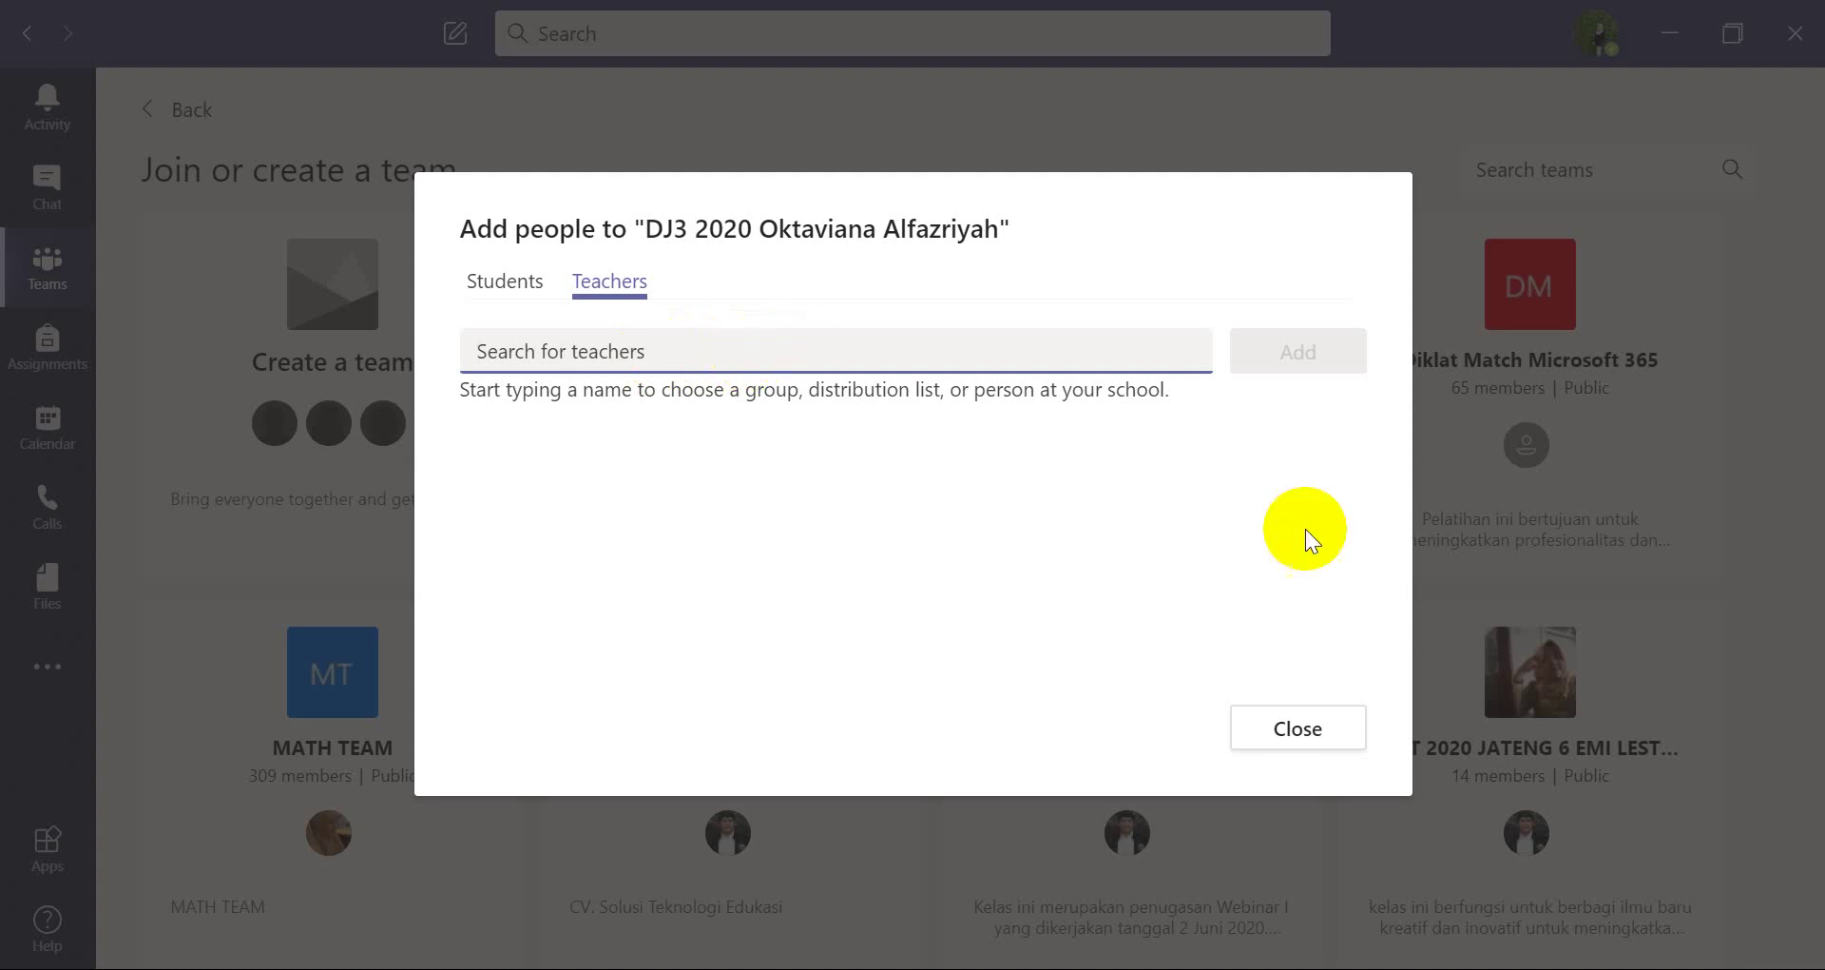
click(1315, 732)
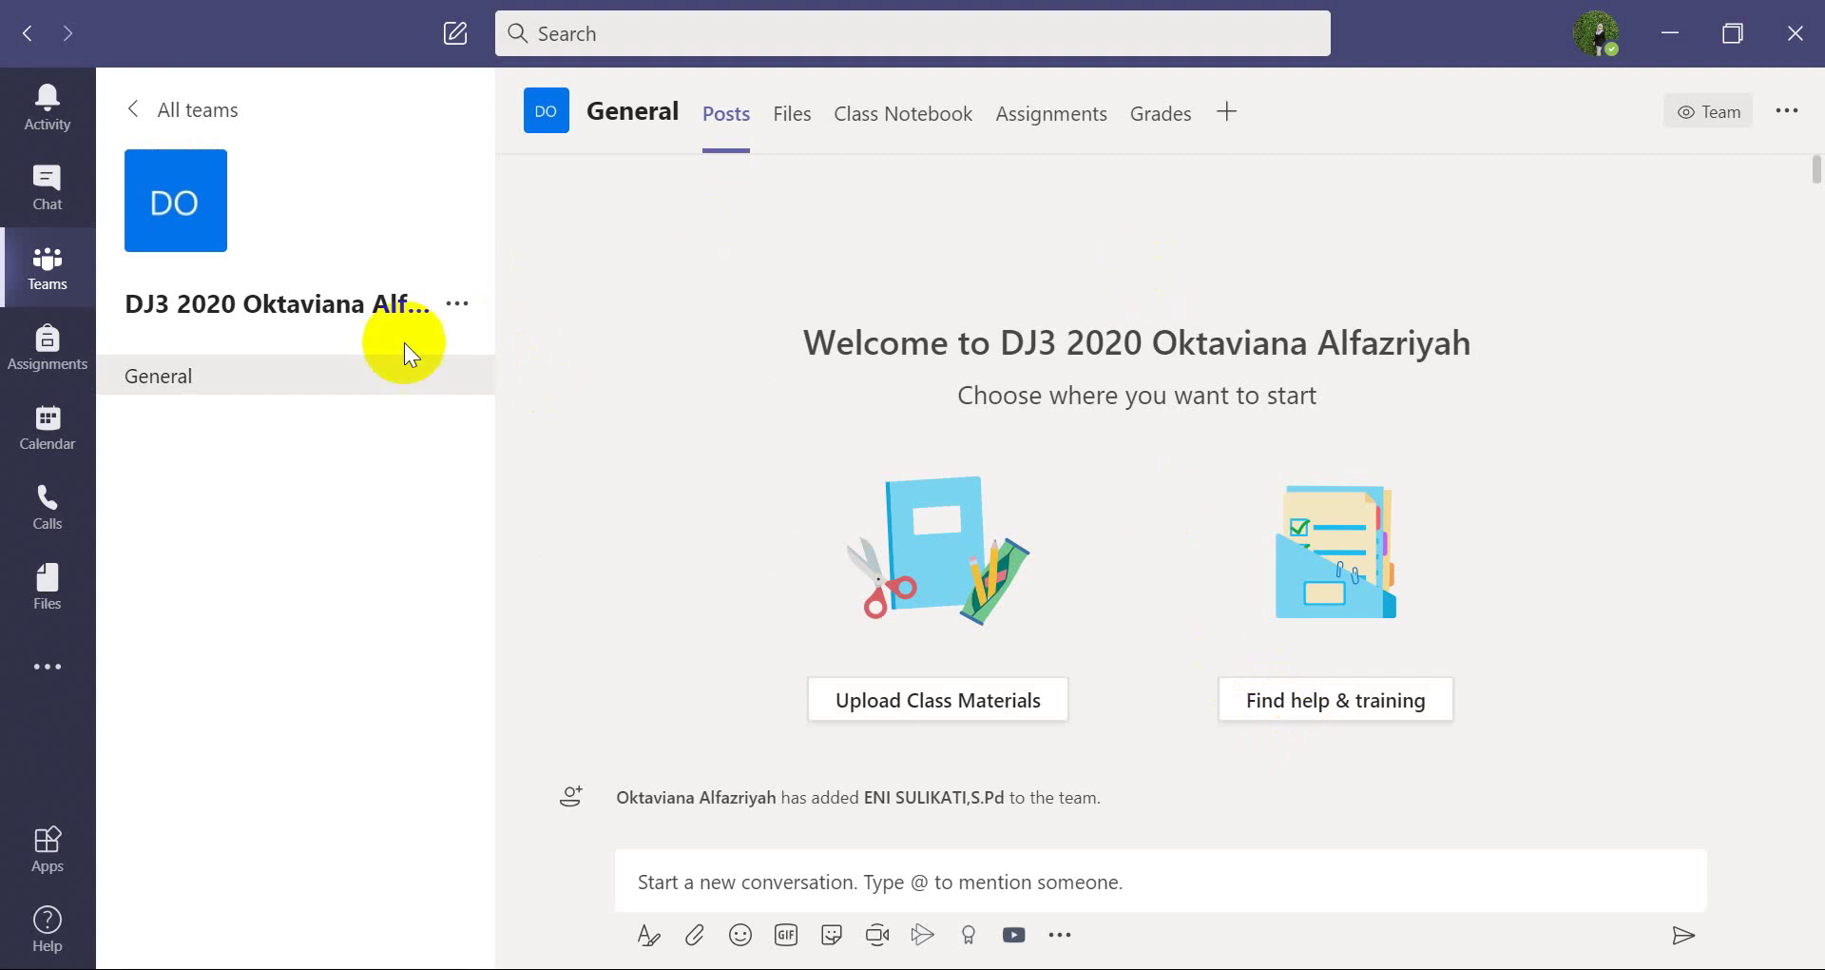
Add a Standard-privacy channel named 'Panduan Materi' to the team
click(462, 305)
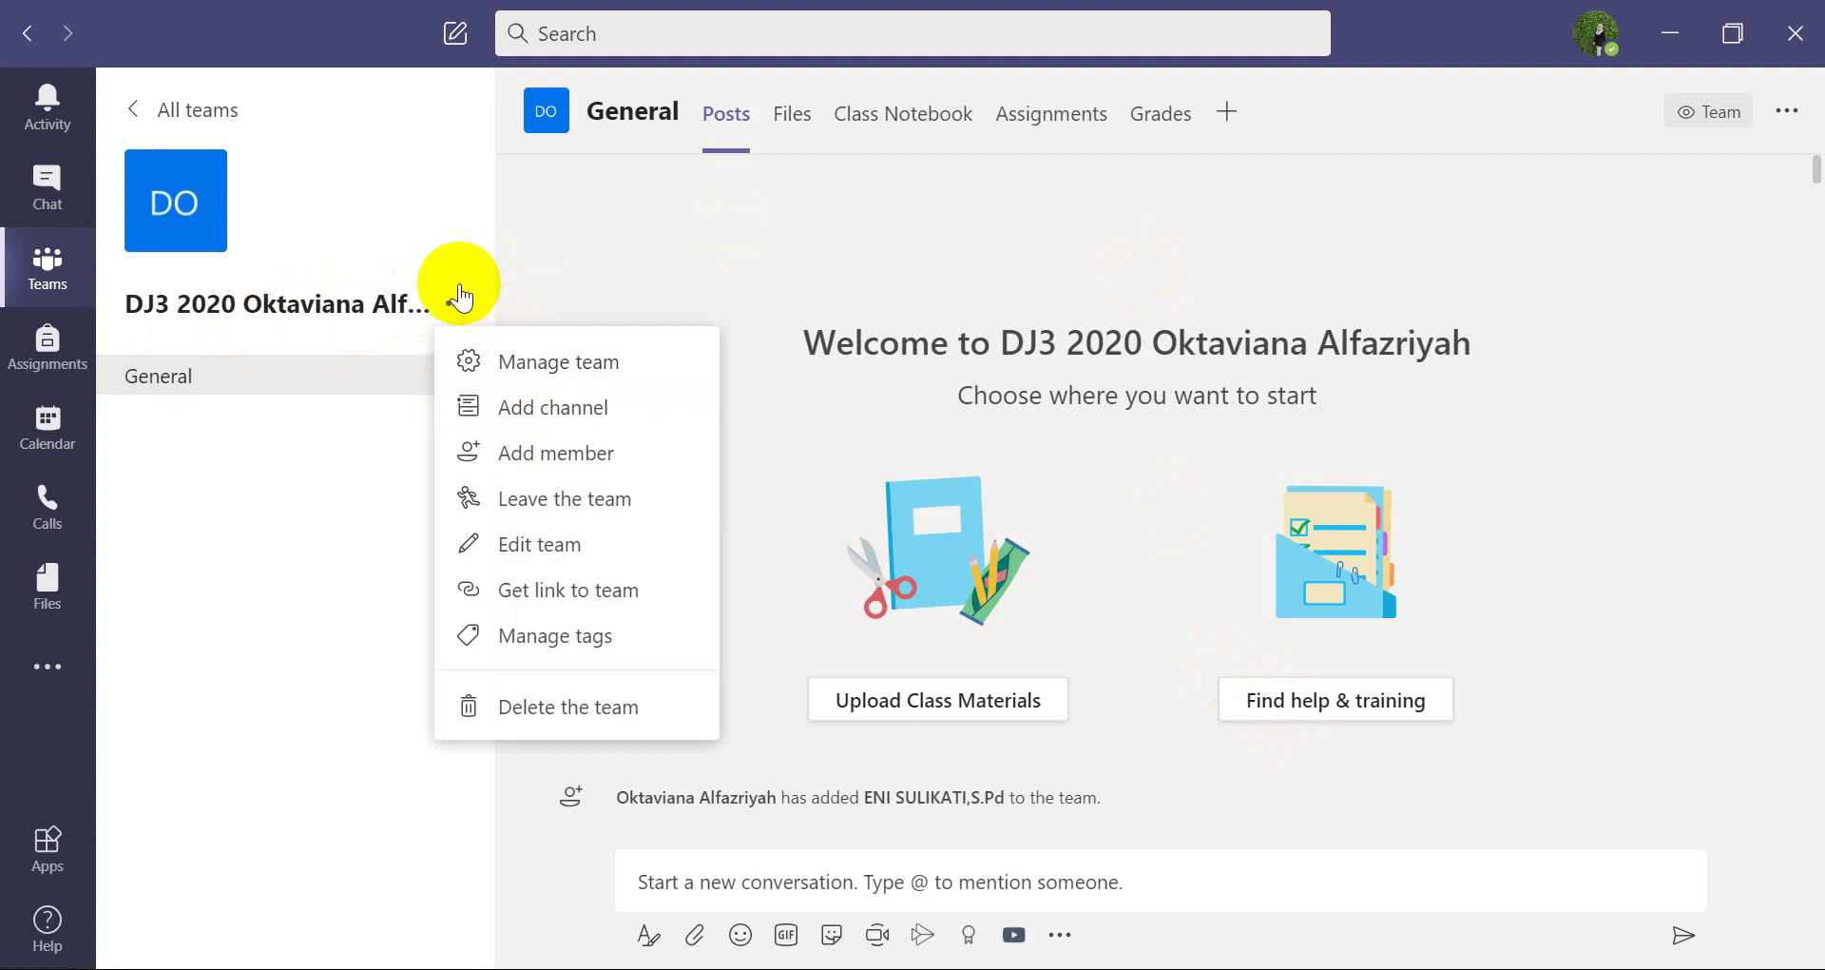
click(555, 417)
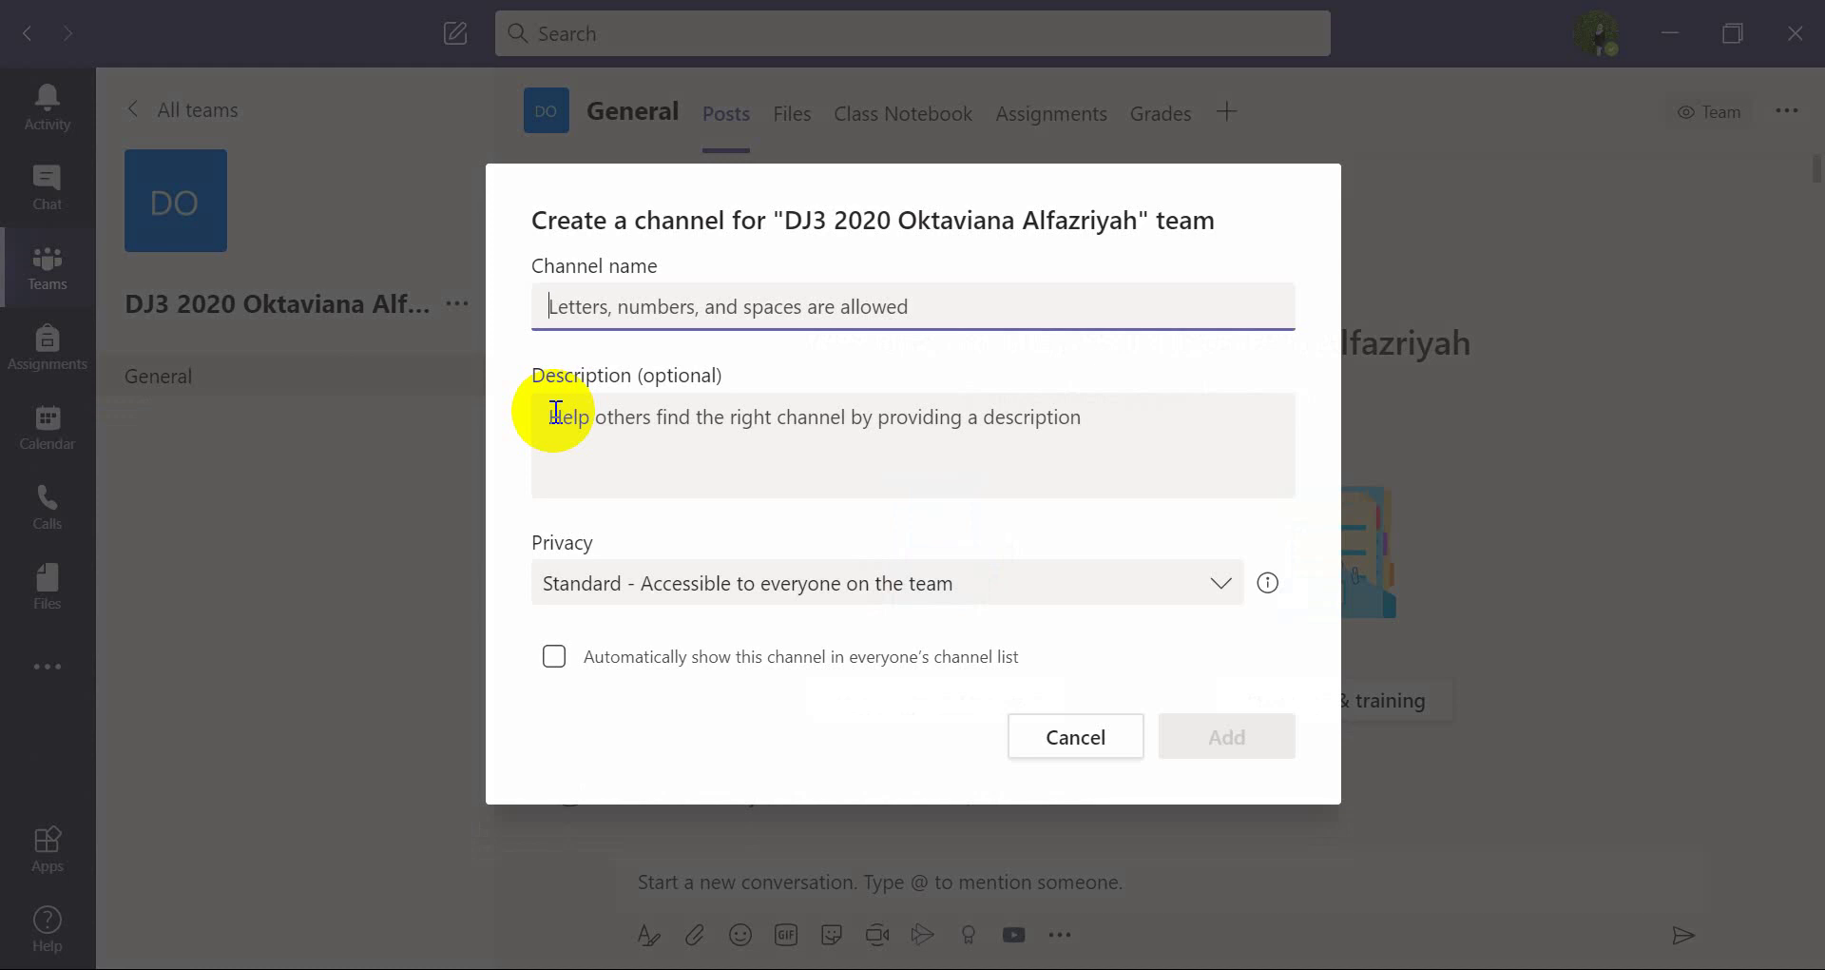
text(Pan)
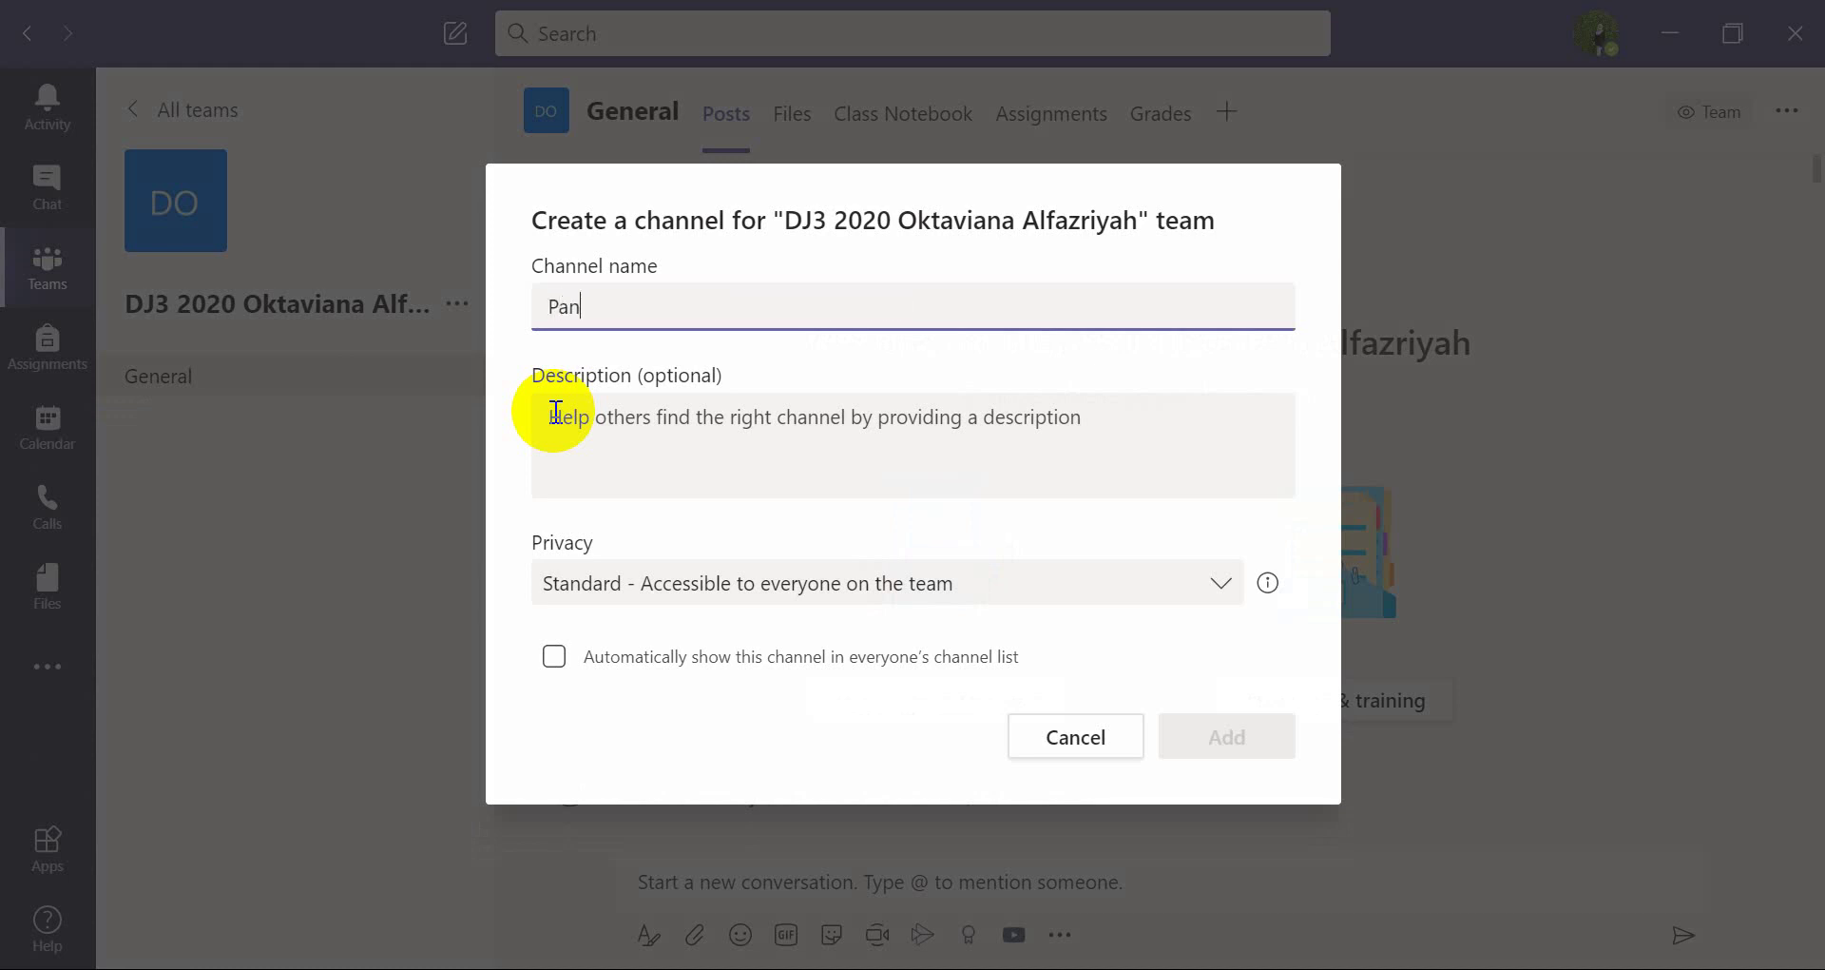
key(BackSpace)
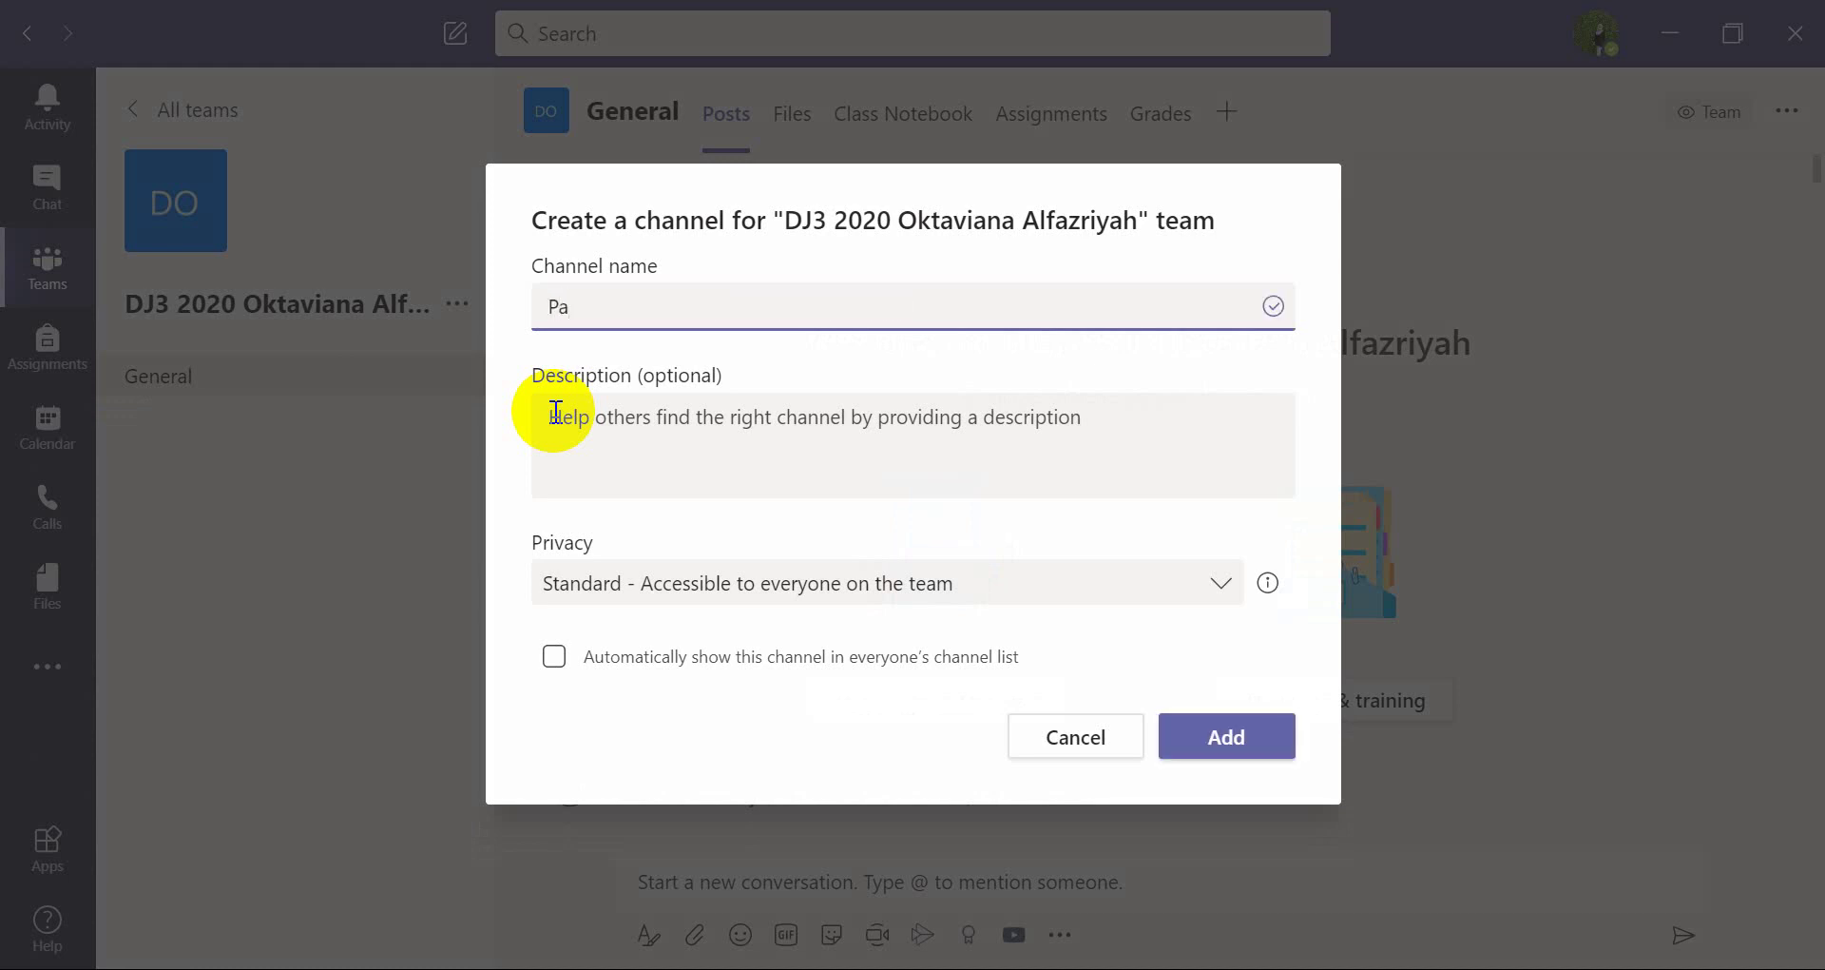
text(nduan Materi)
click(1223, 589)
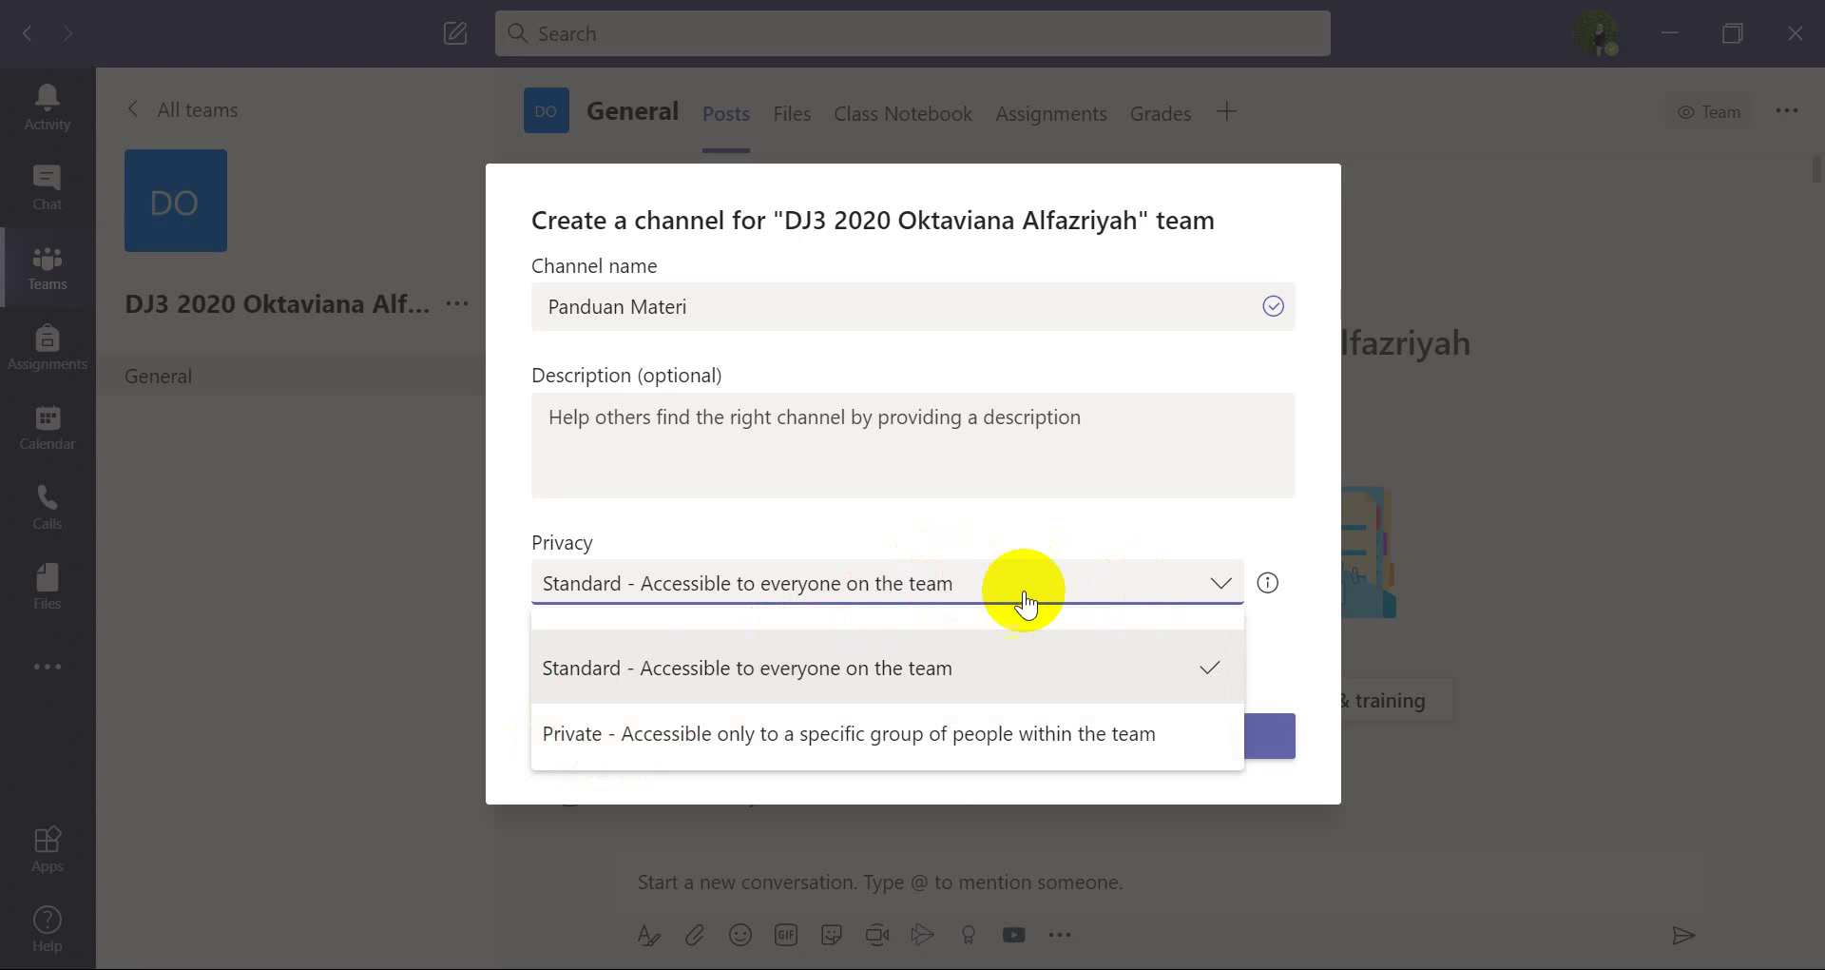
click(1045, 666)
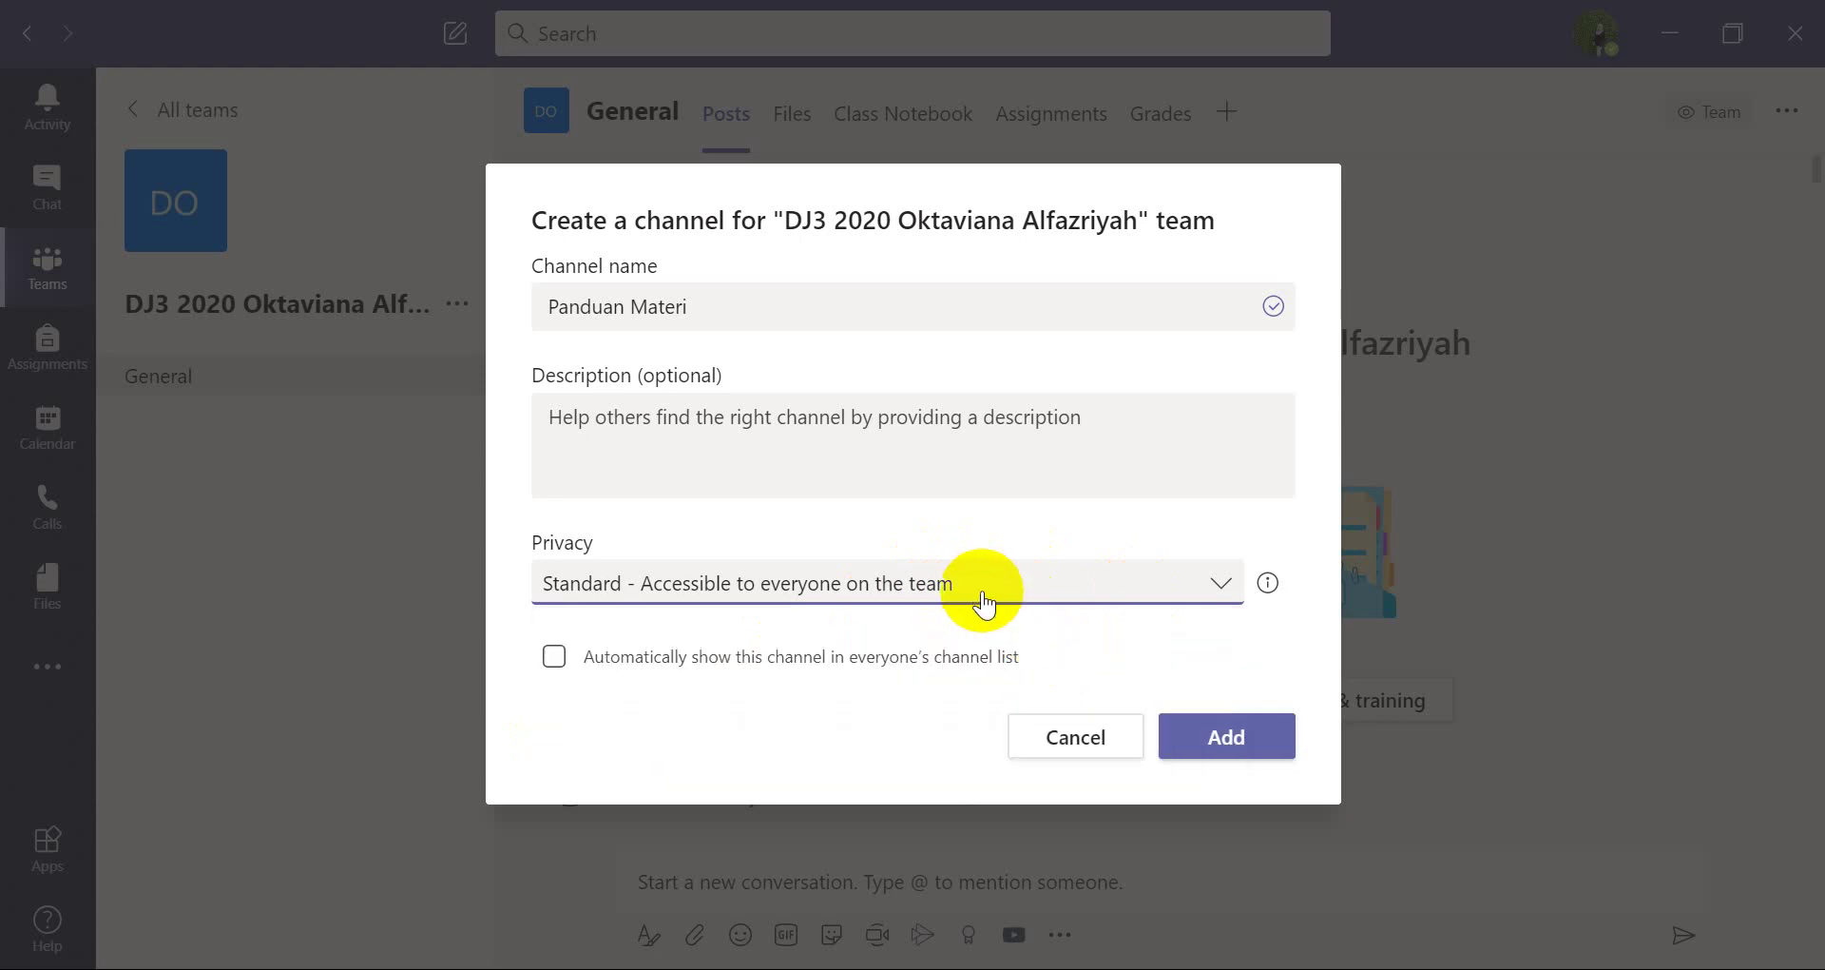
click(1228, 740)
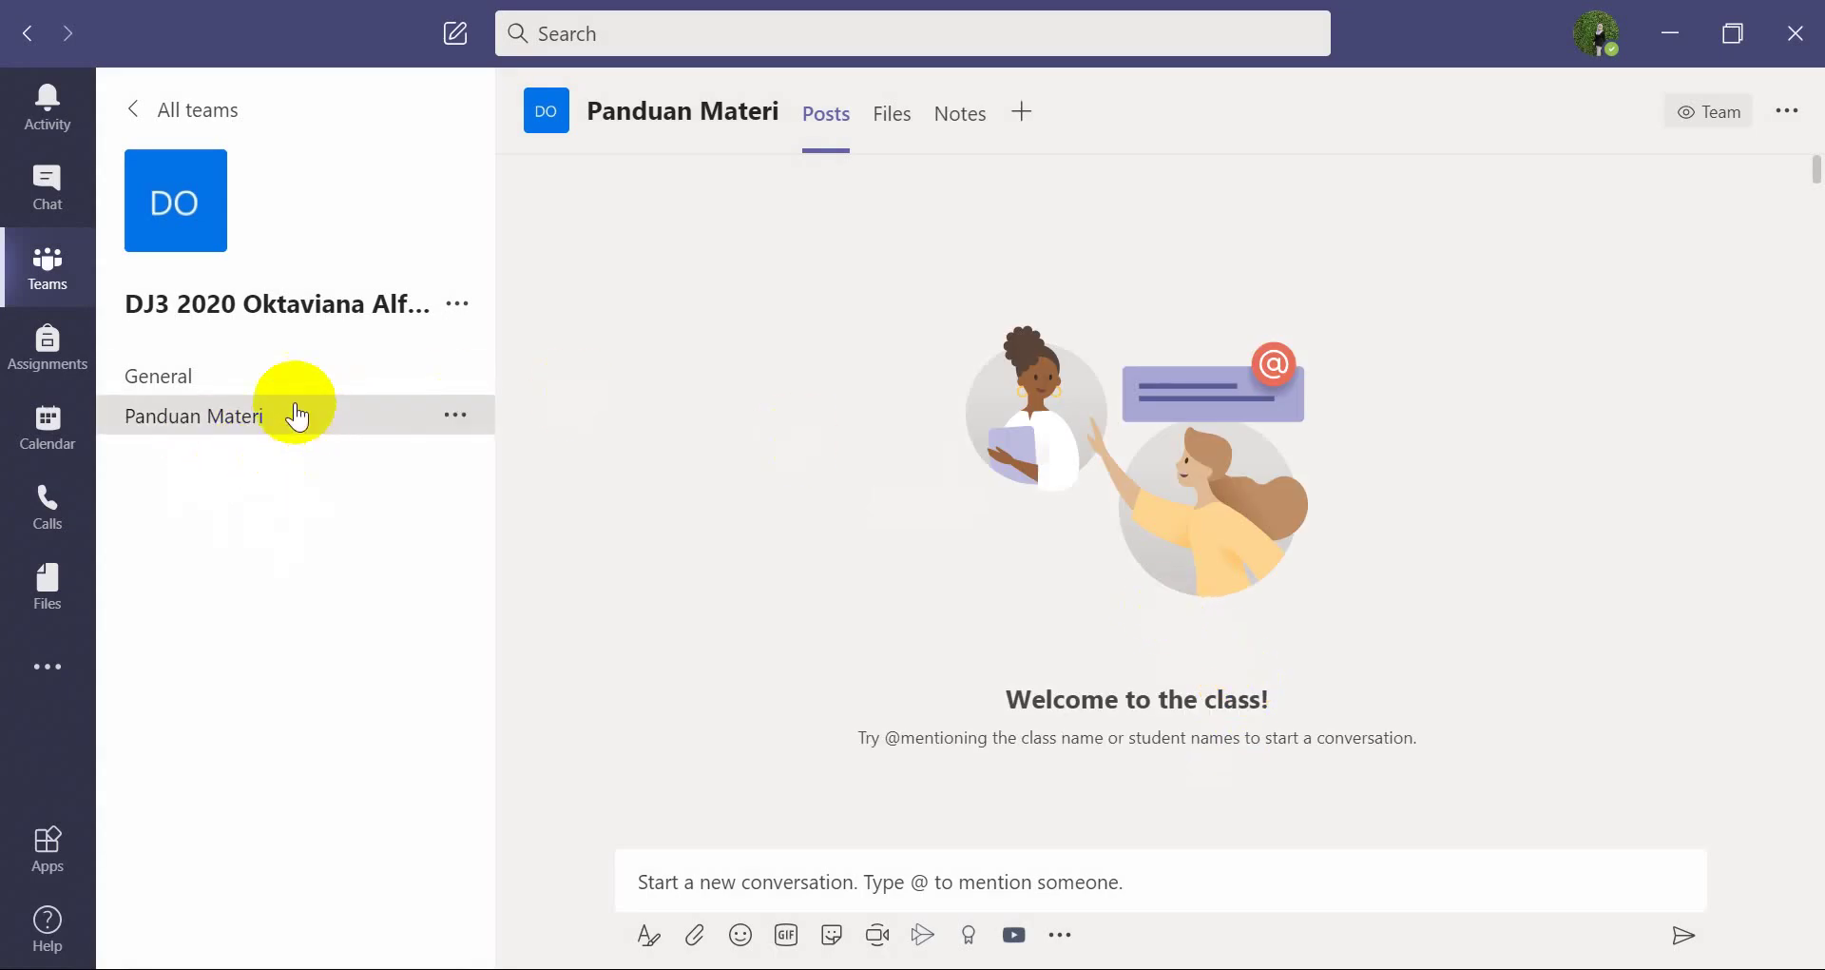
Open the Panduan Materi channel and view its options and the team's options
click(119, 435)
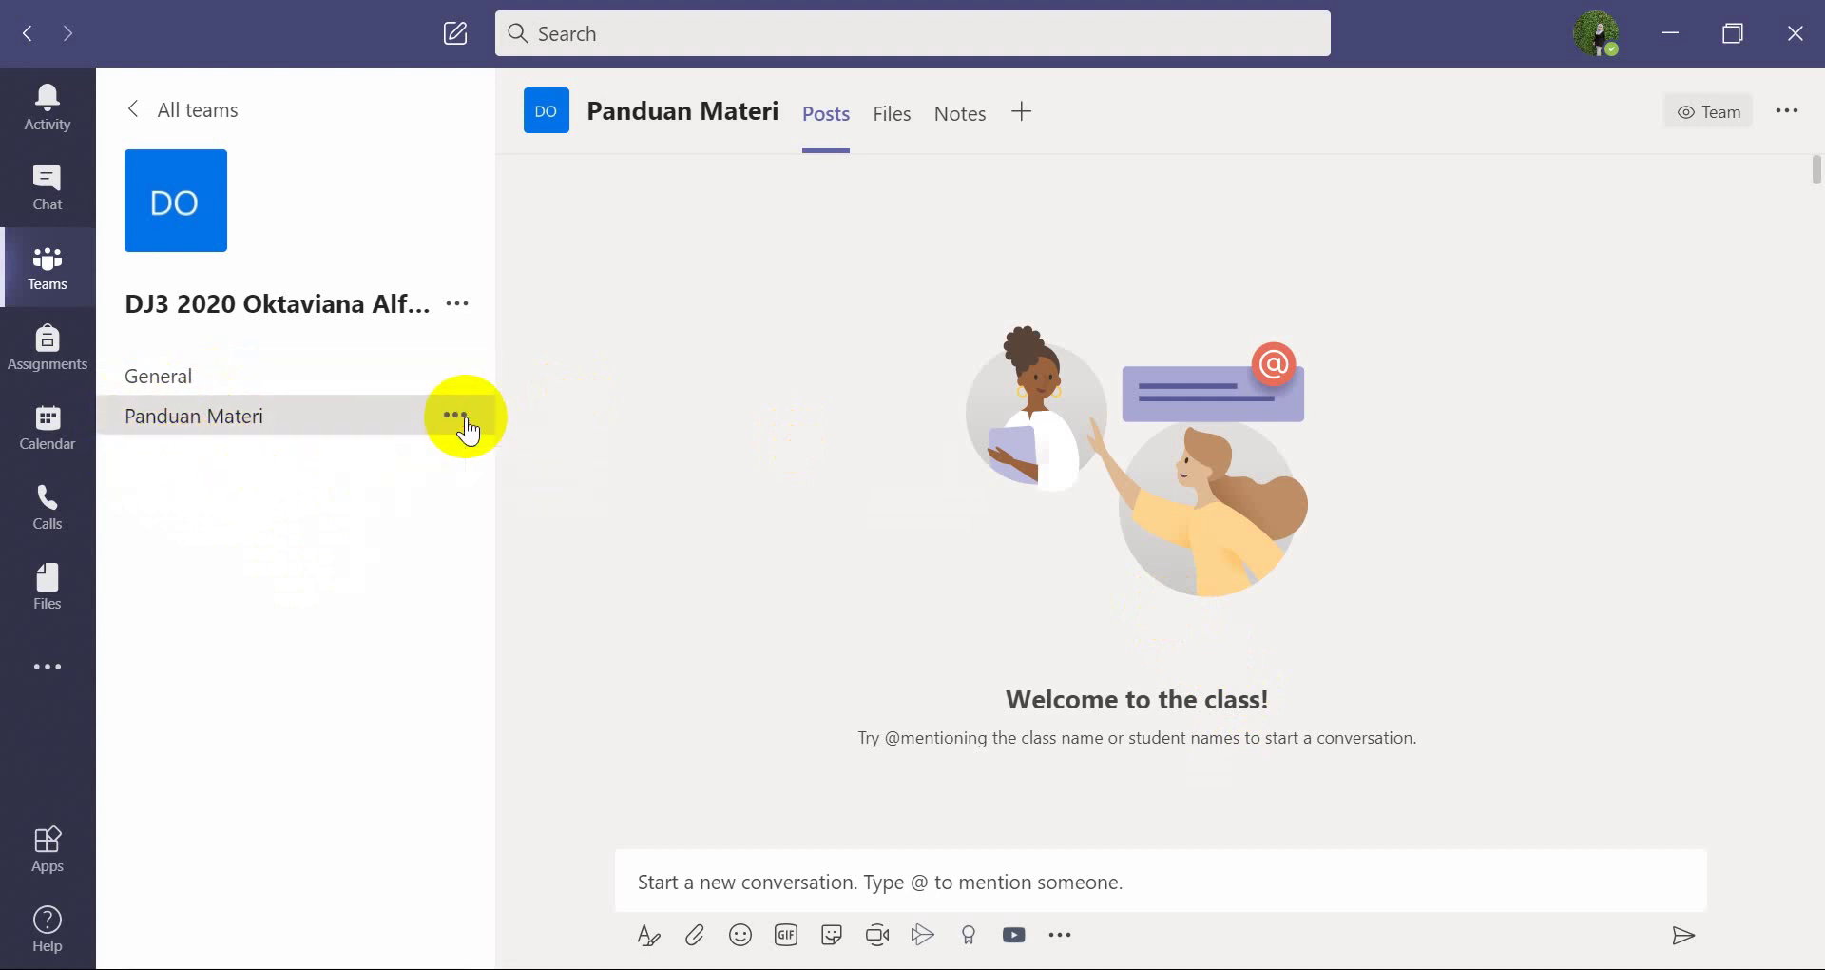
click(457, 416)
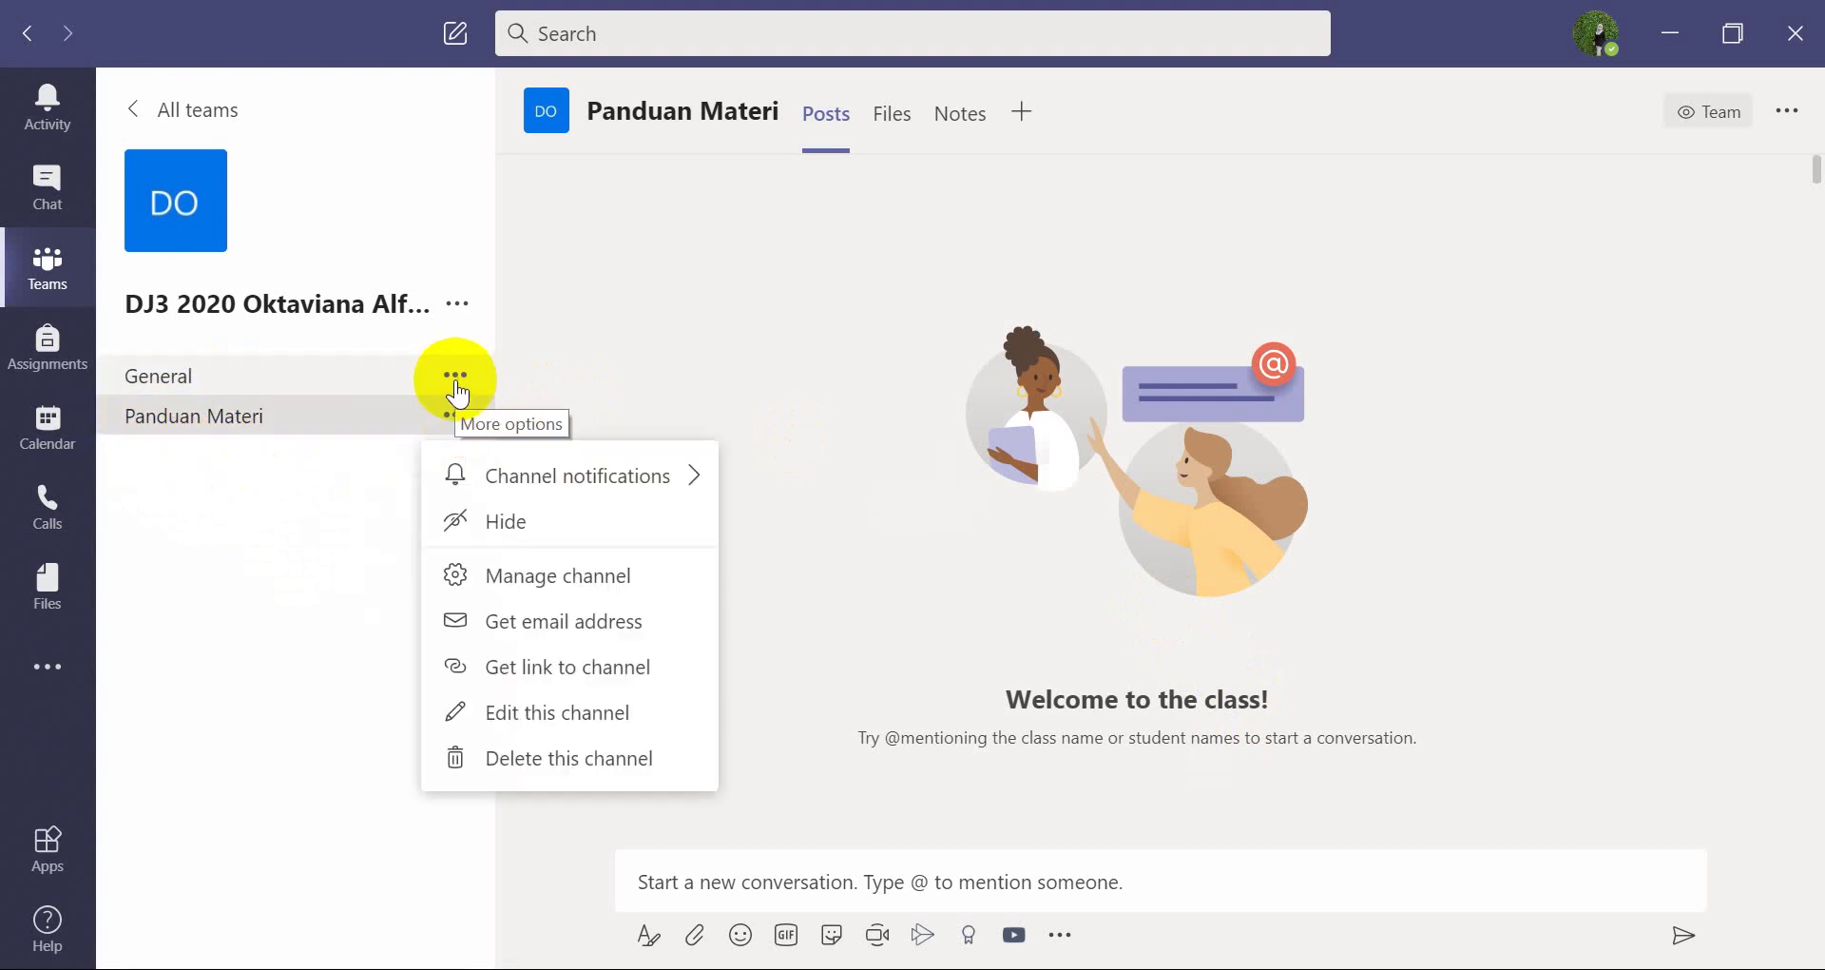
click(457, 303)
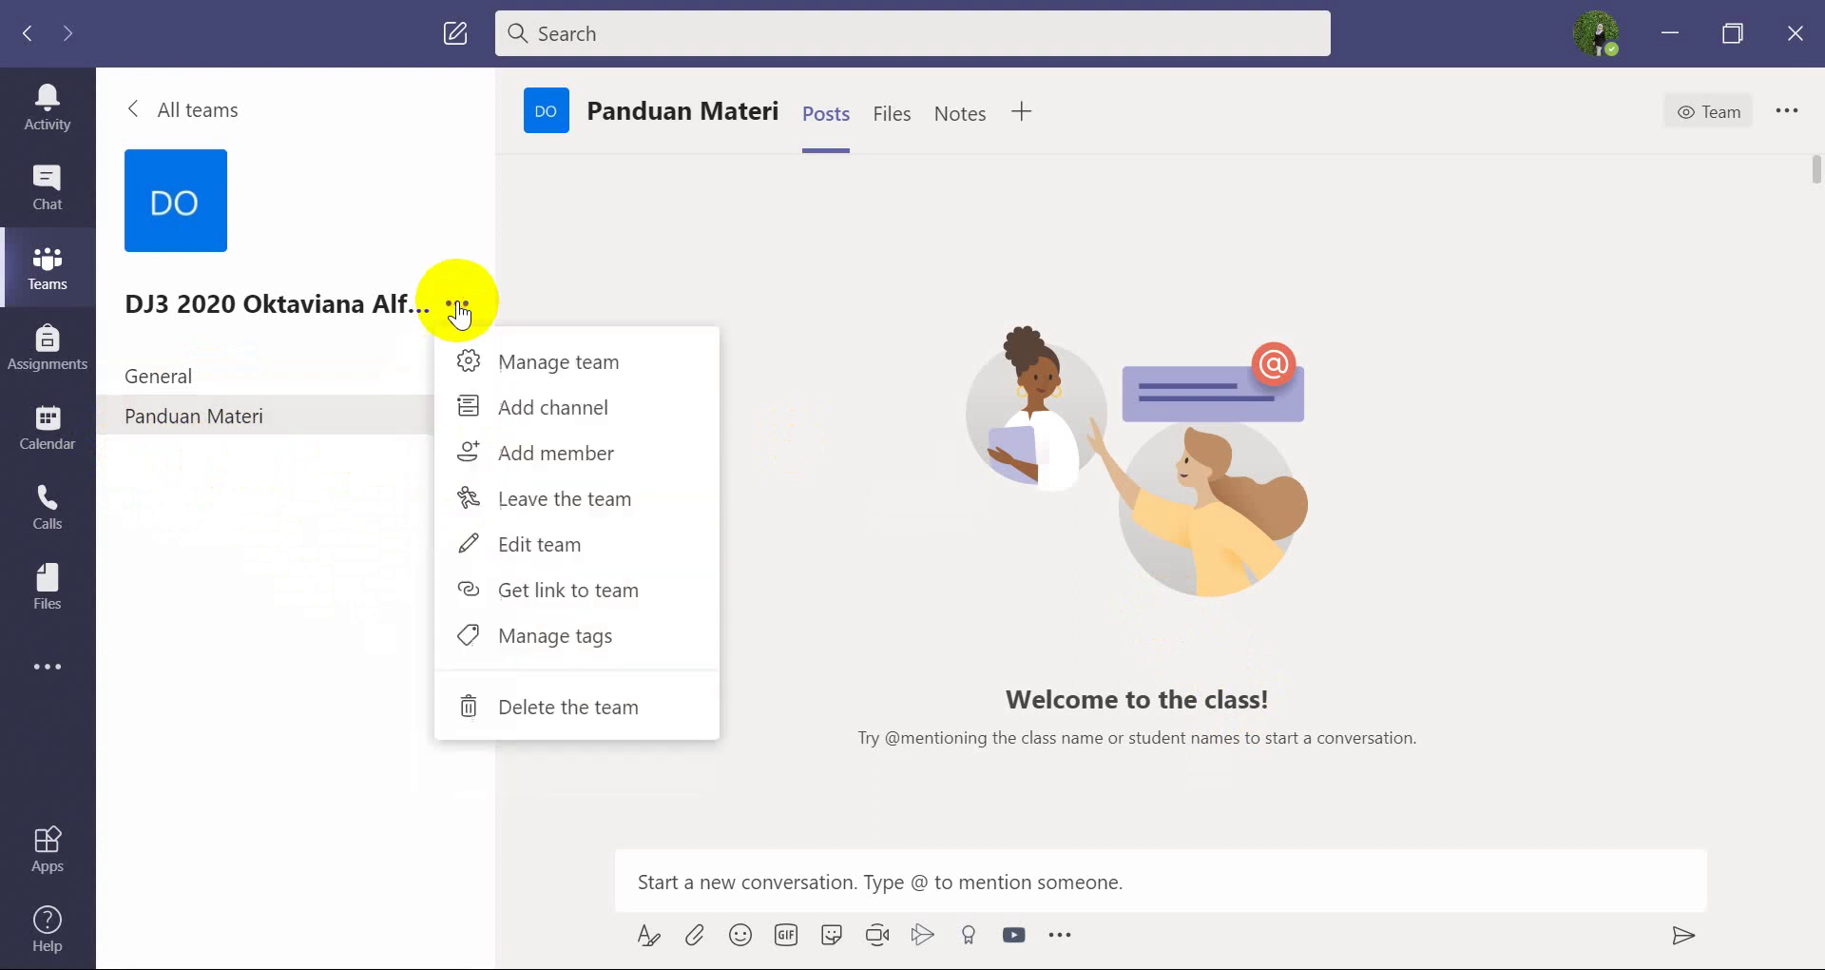
Add another channel named 'Tugas Akhir' to the class team
click(555, 409)
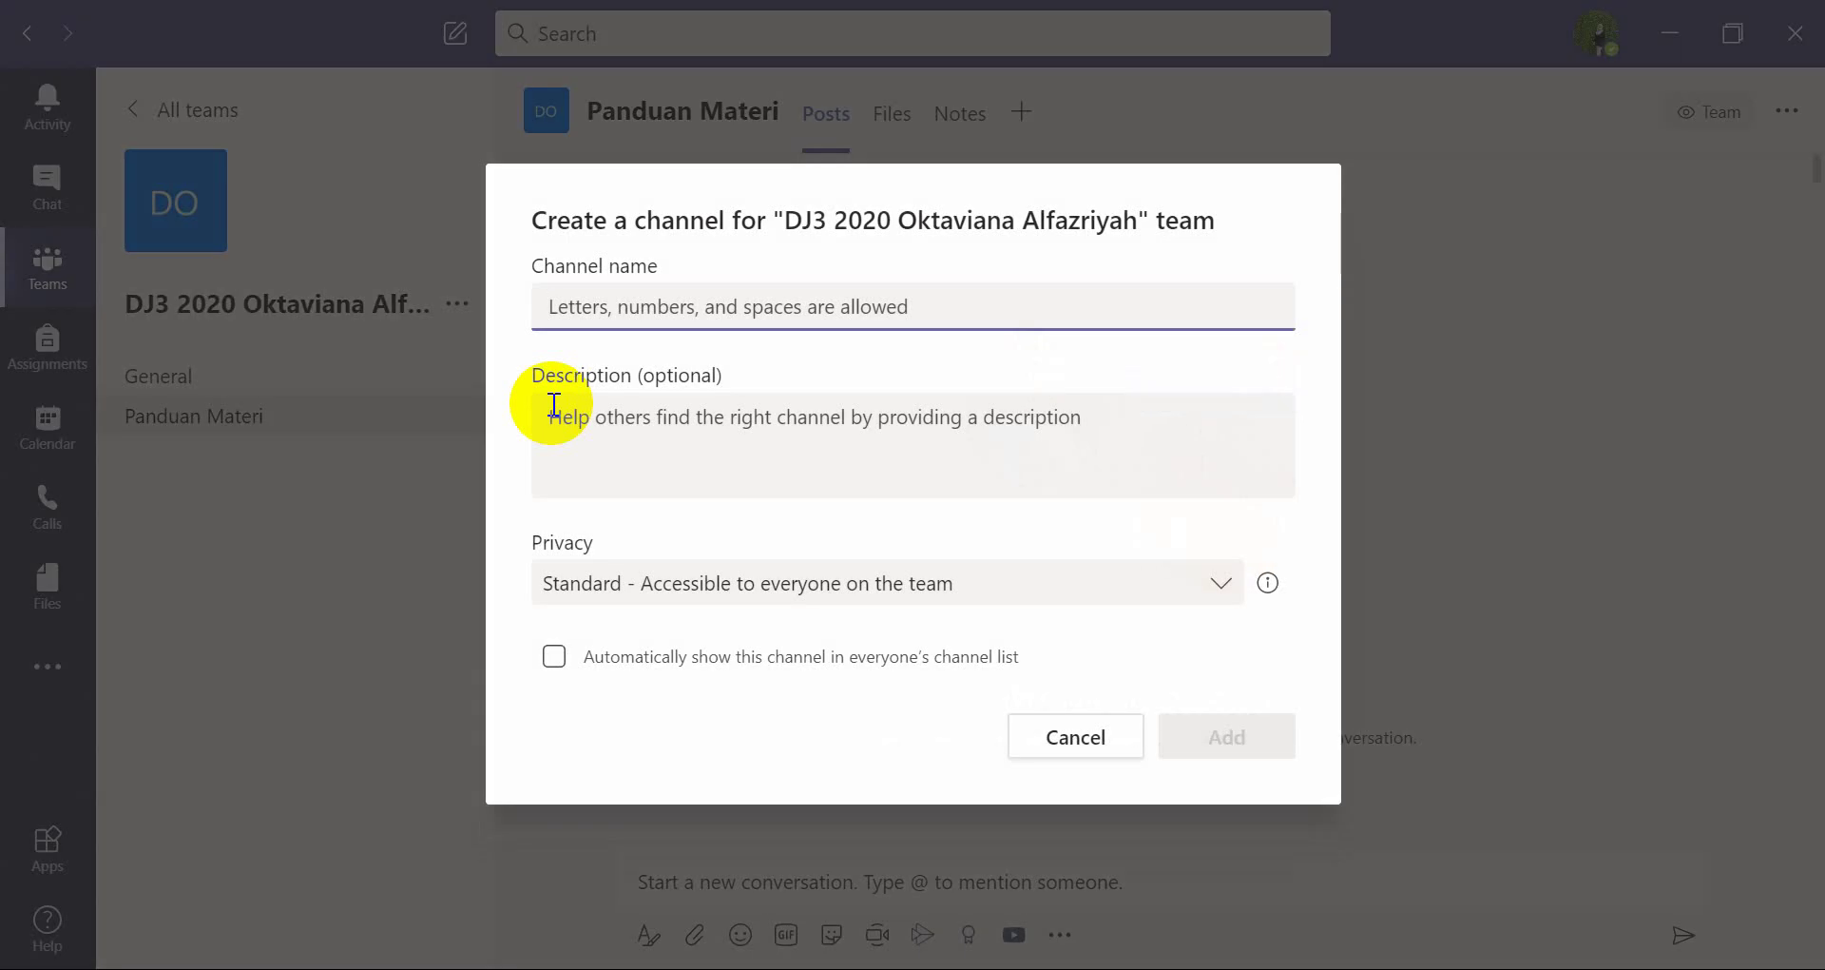
text(Tufas)
key(BackSpace)
key(BackSpace)
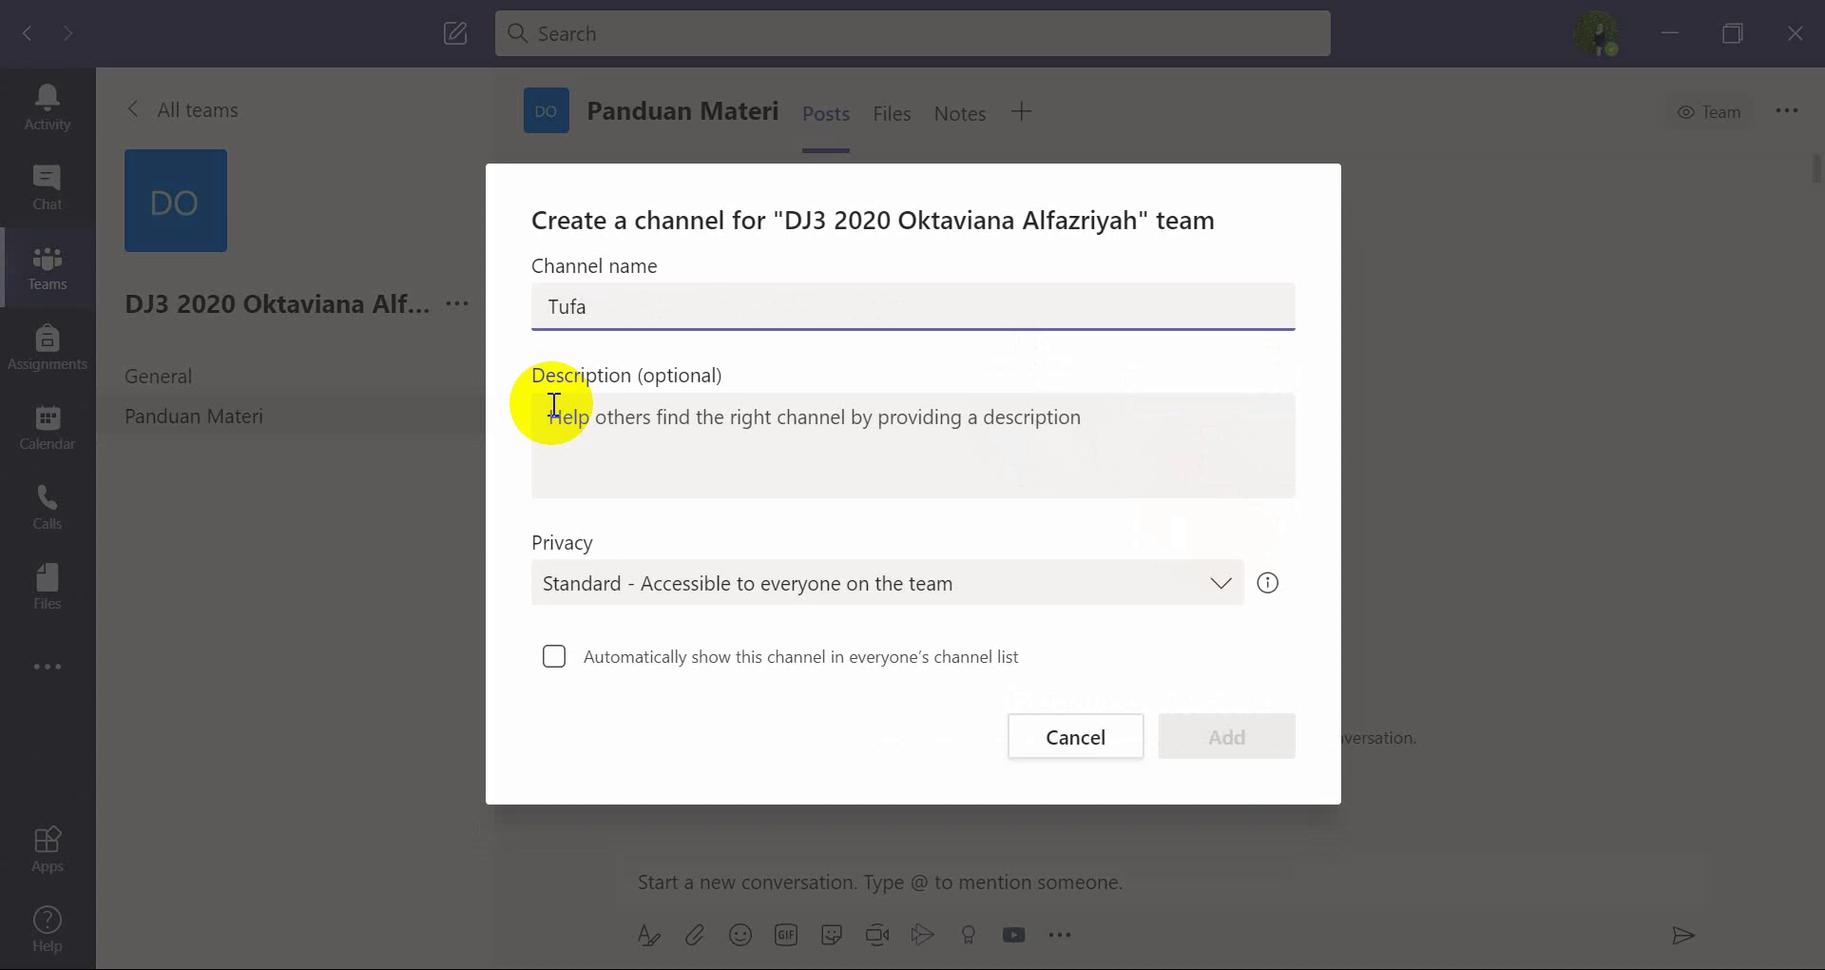
key(BackSpace)
text(gas Akhir)
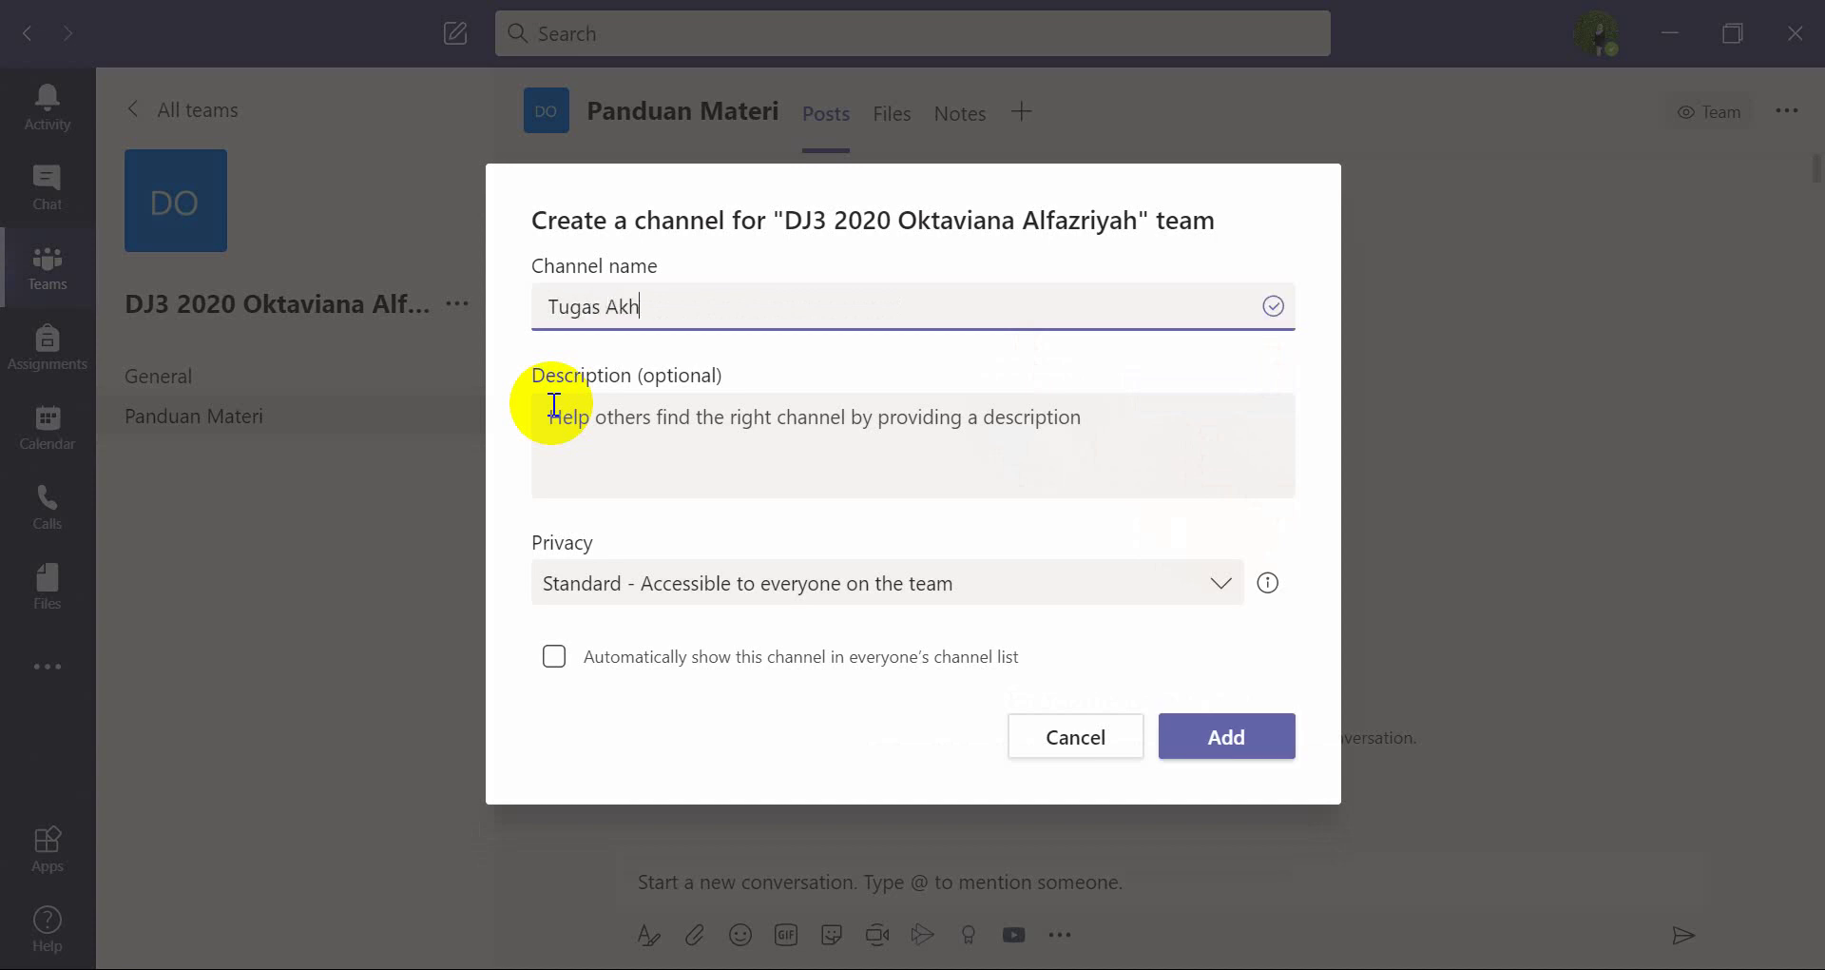
click(1241, 741)
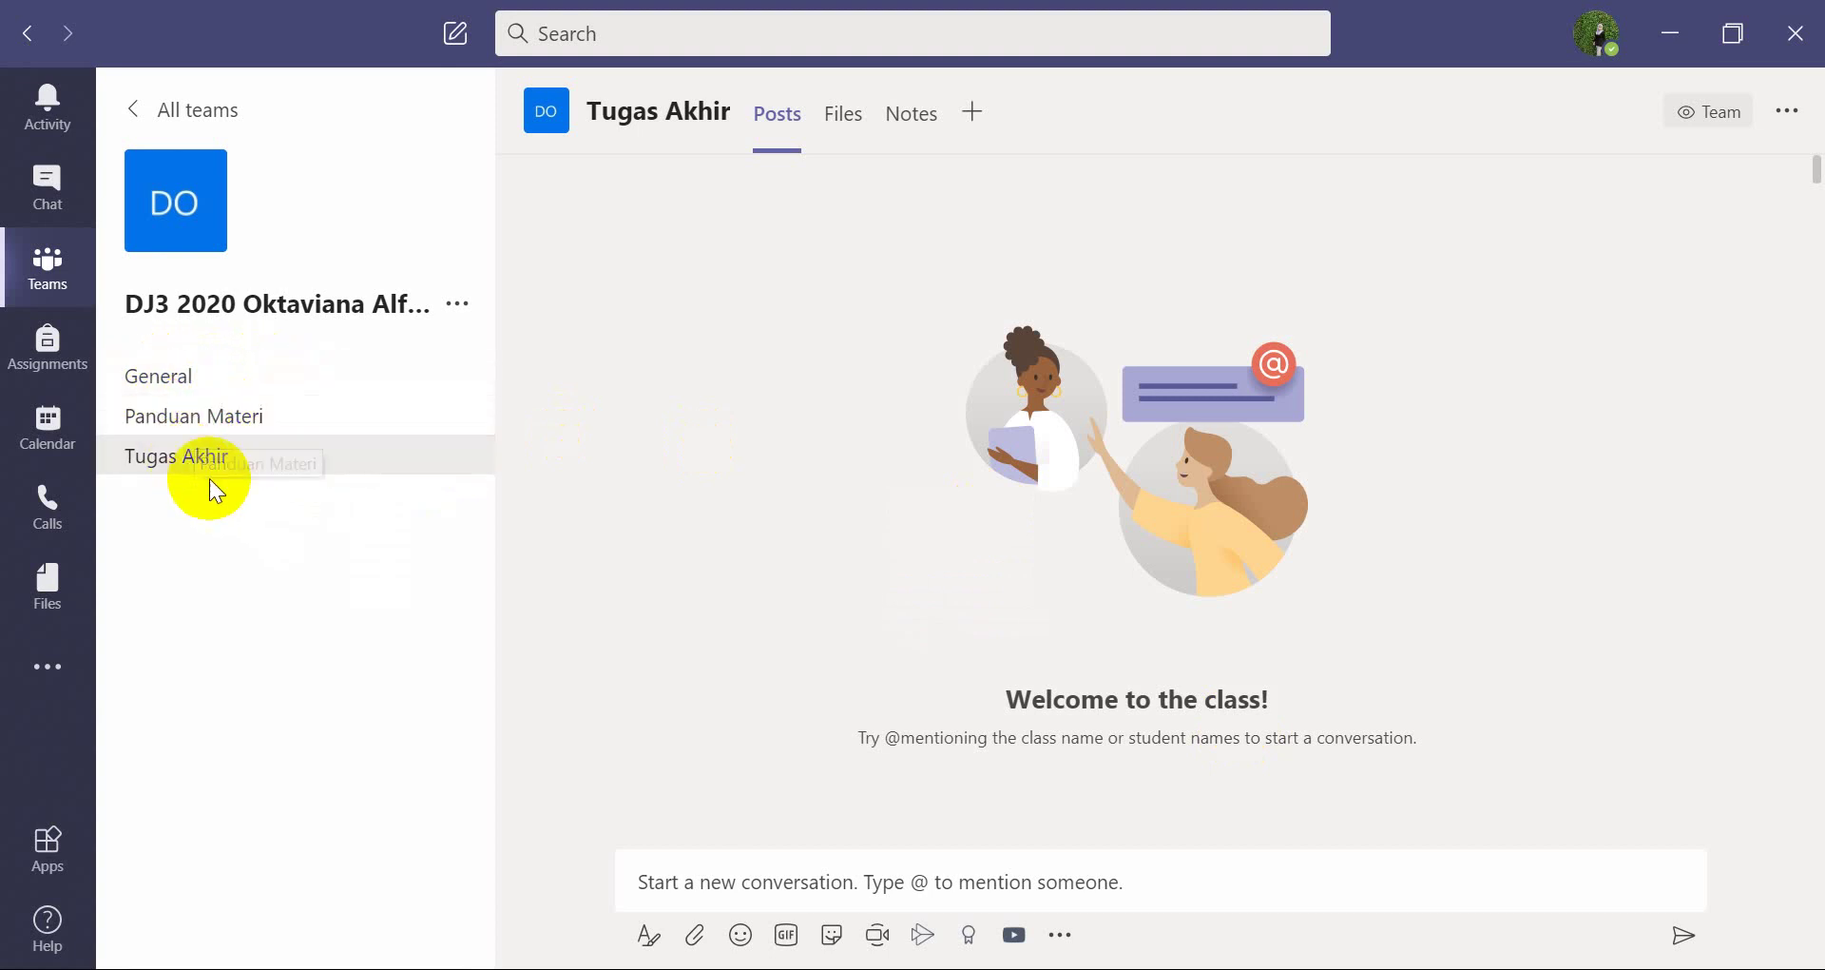
Open Manage team and dismiss the Add members dialog without adding anyone
click(461, 305)
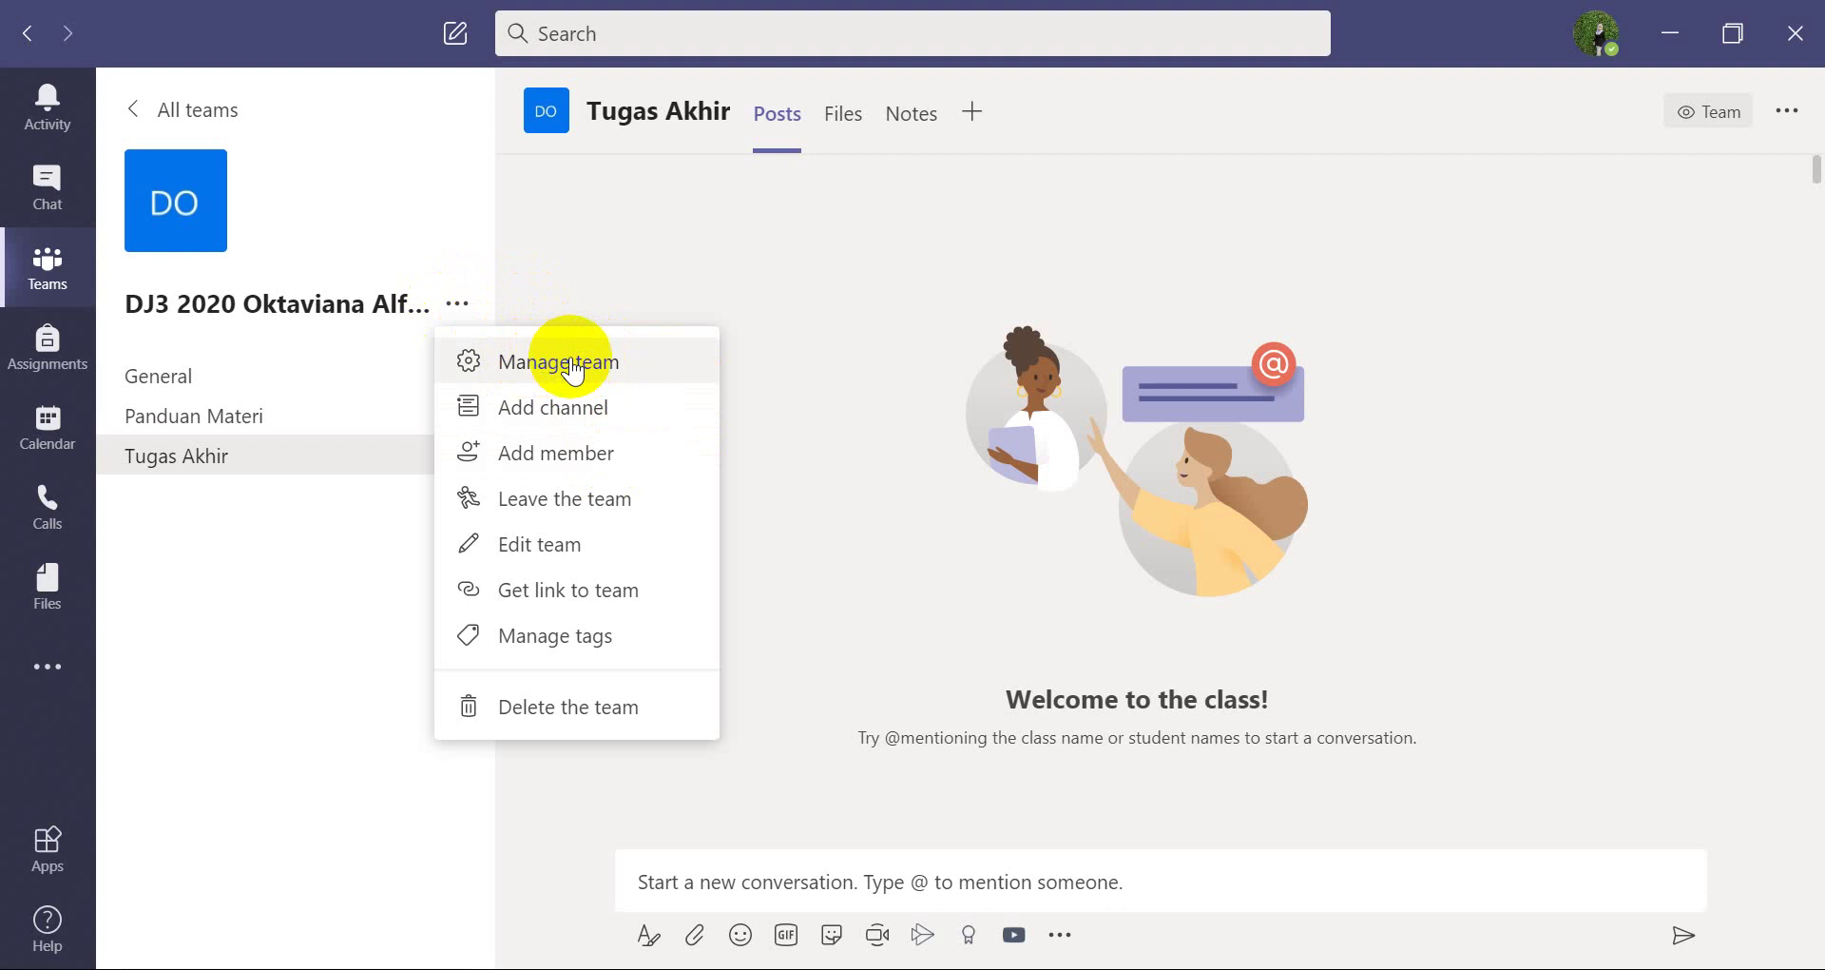
click(642, 374)
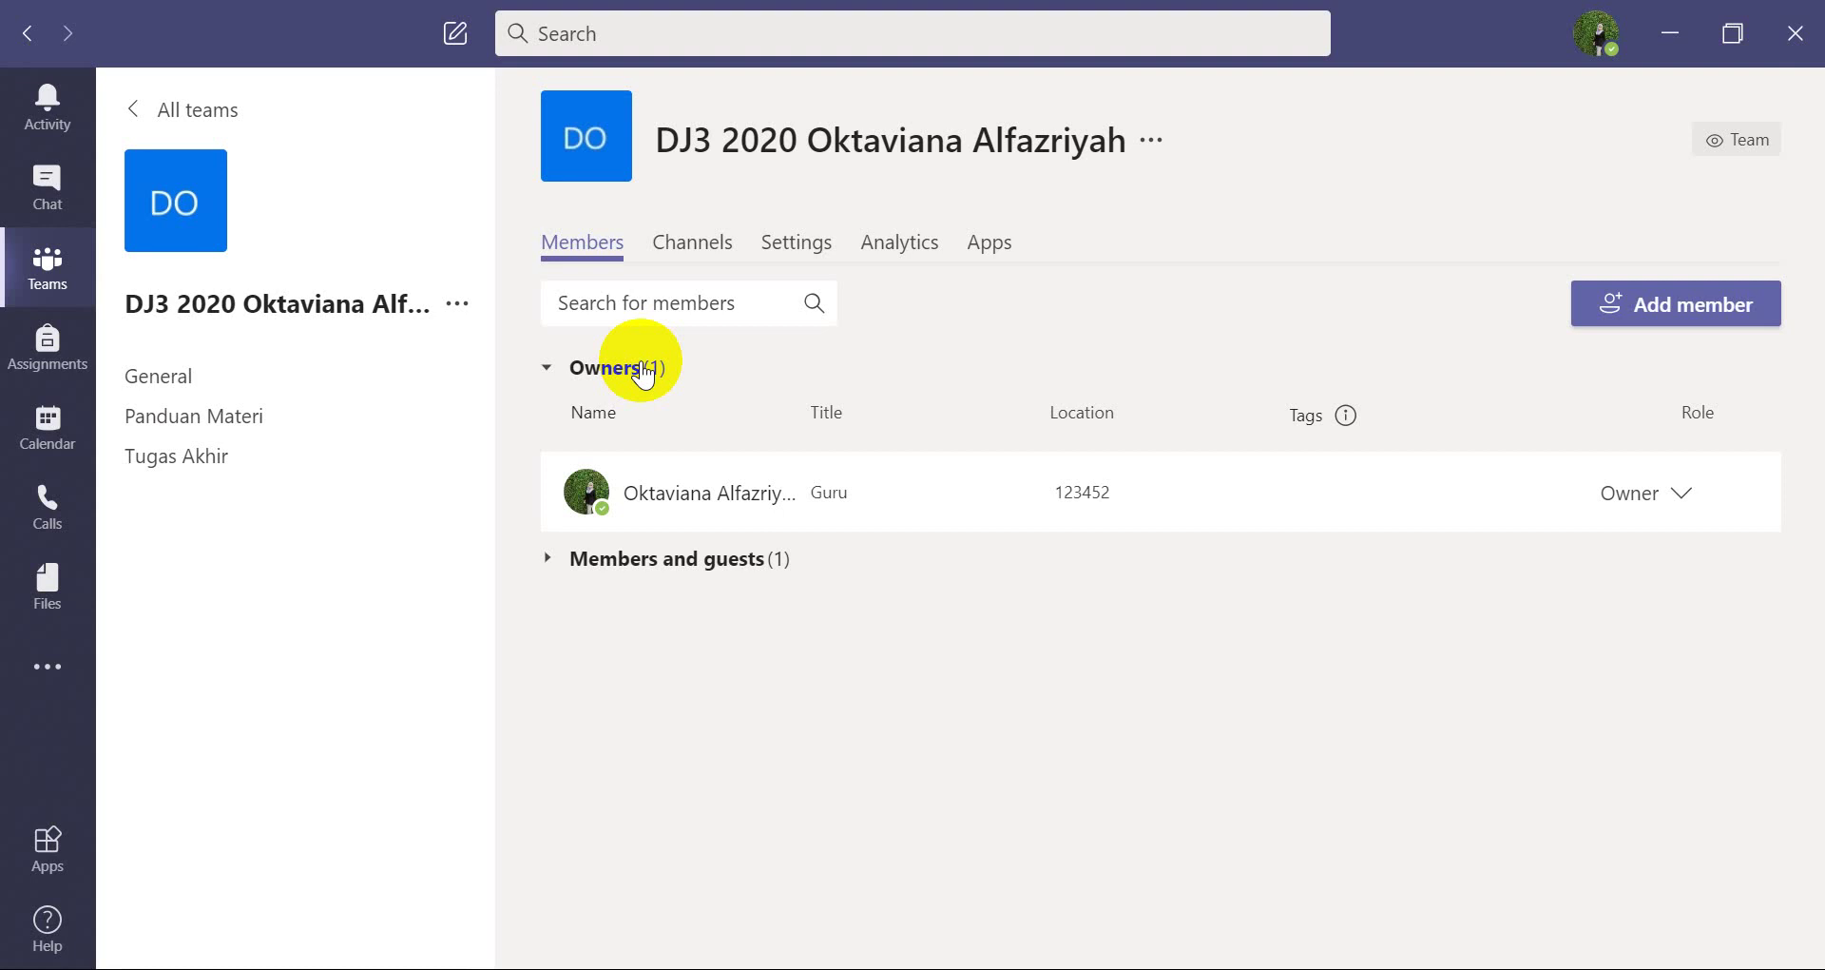
click(1642, 317)
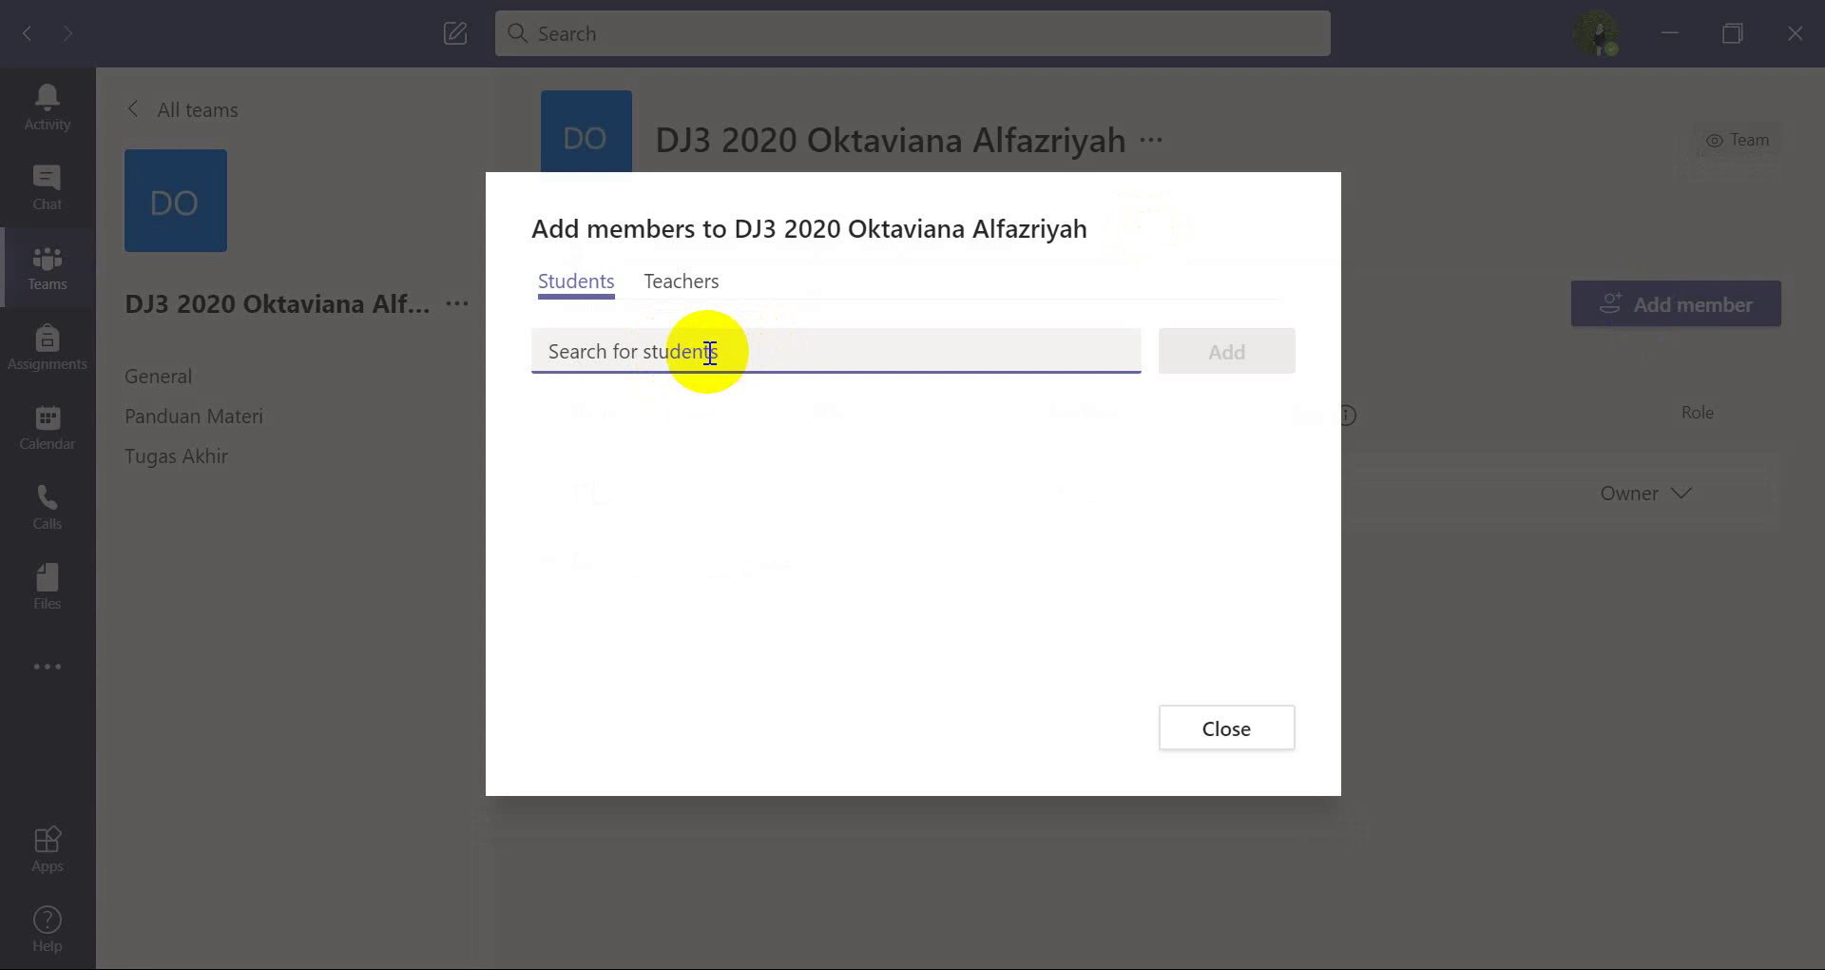
click(1229, 746)
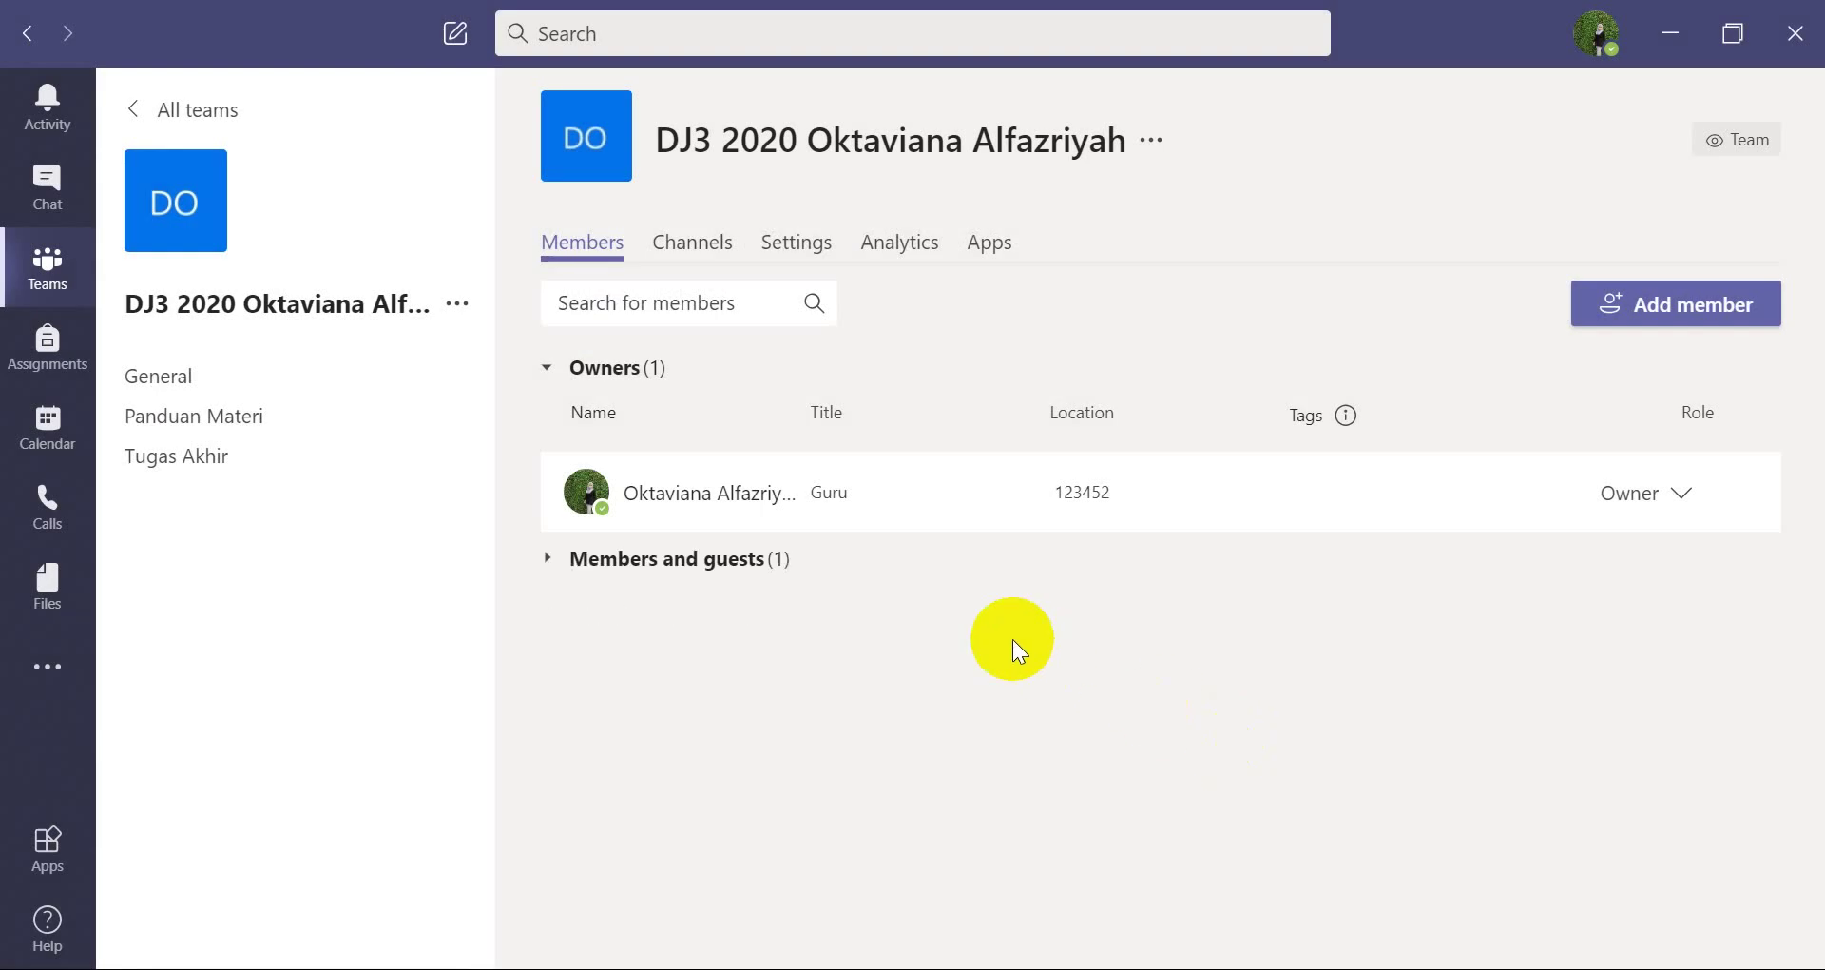
In the team's Settings, expand Team code and generate a join code
click(789, 246)
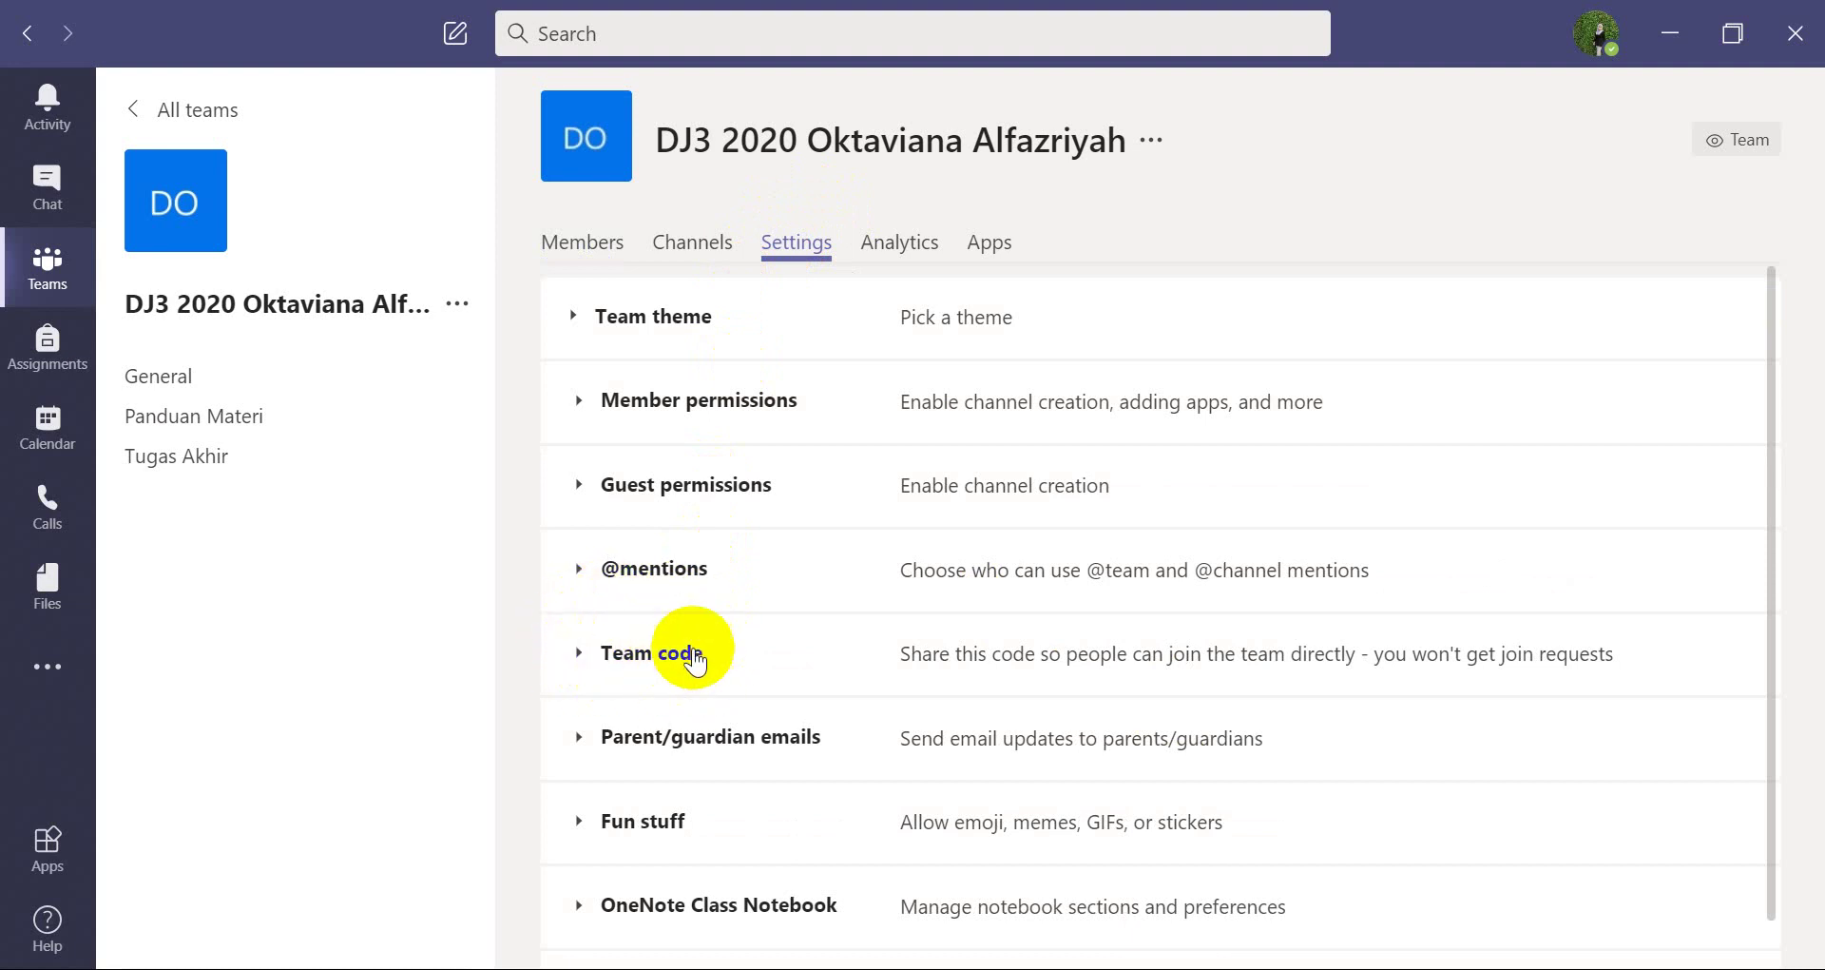
click(658, 664)
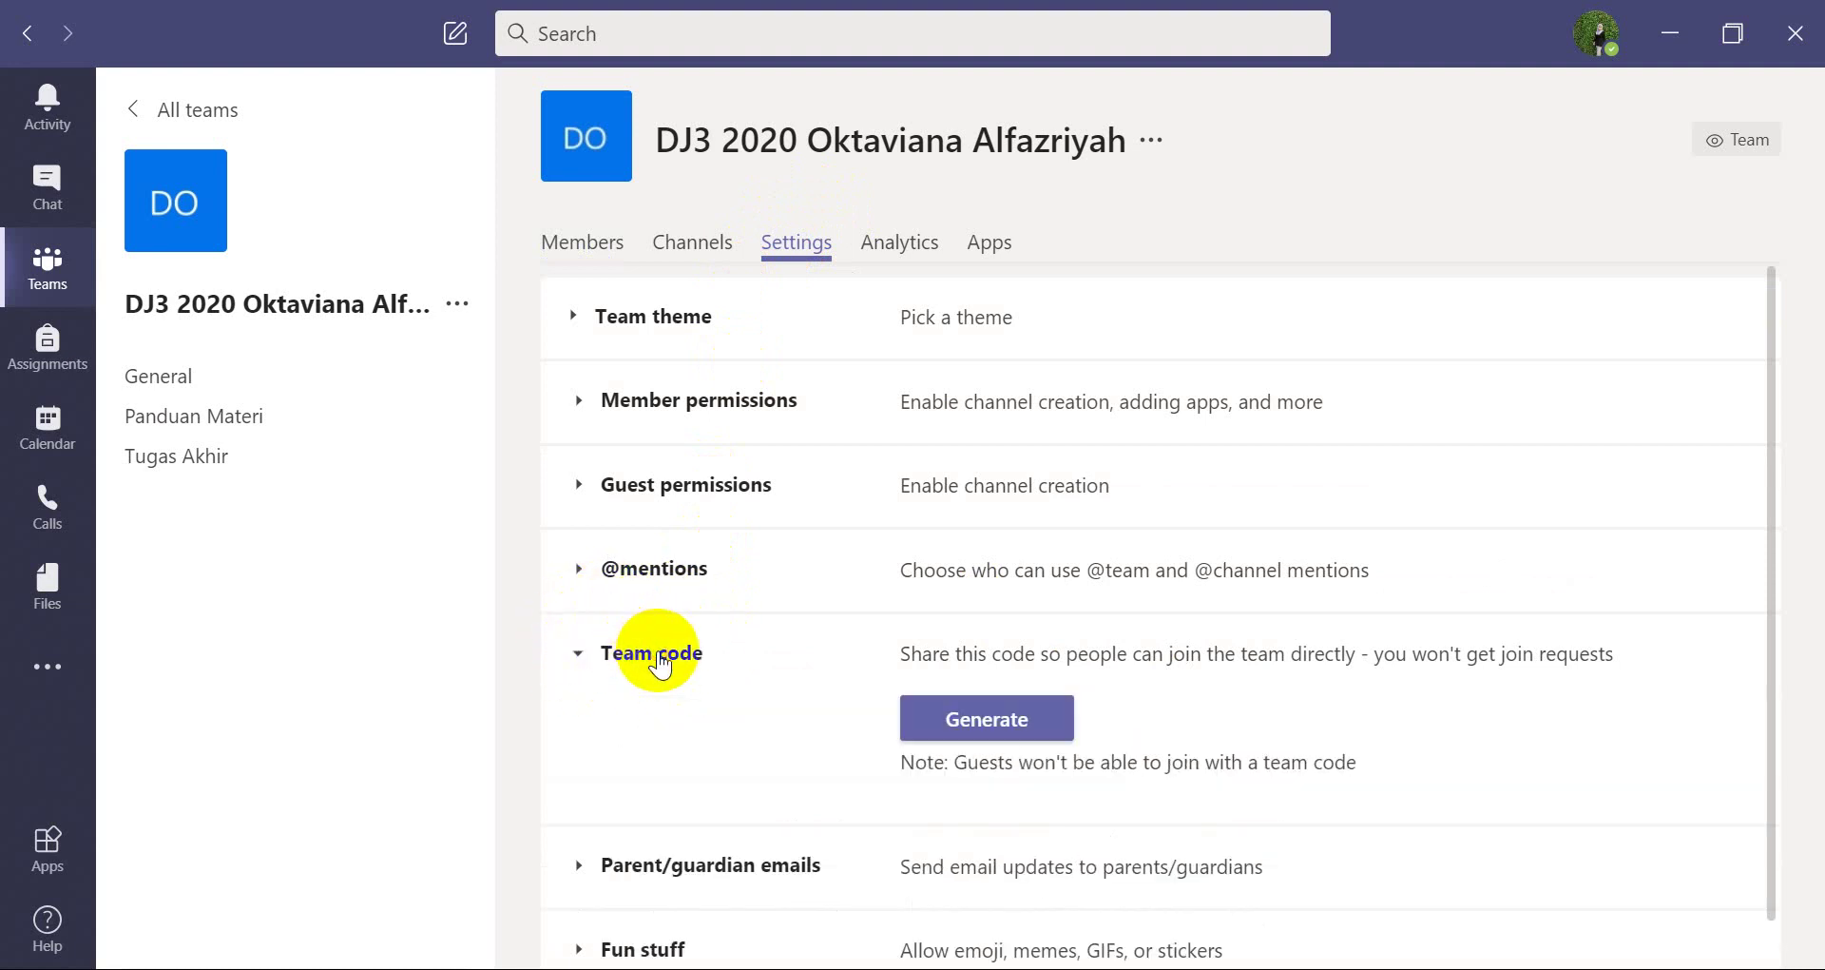
scroll(657, 663, down, 1)
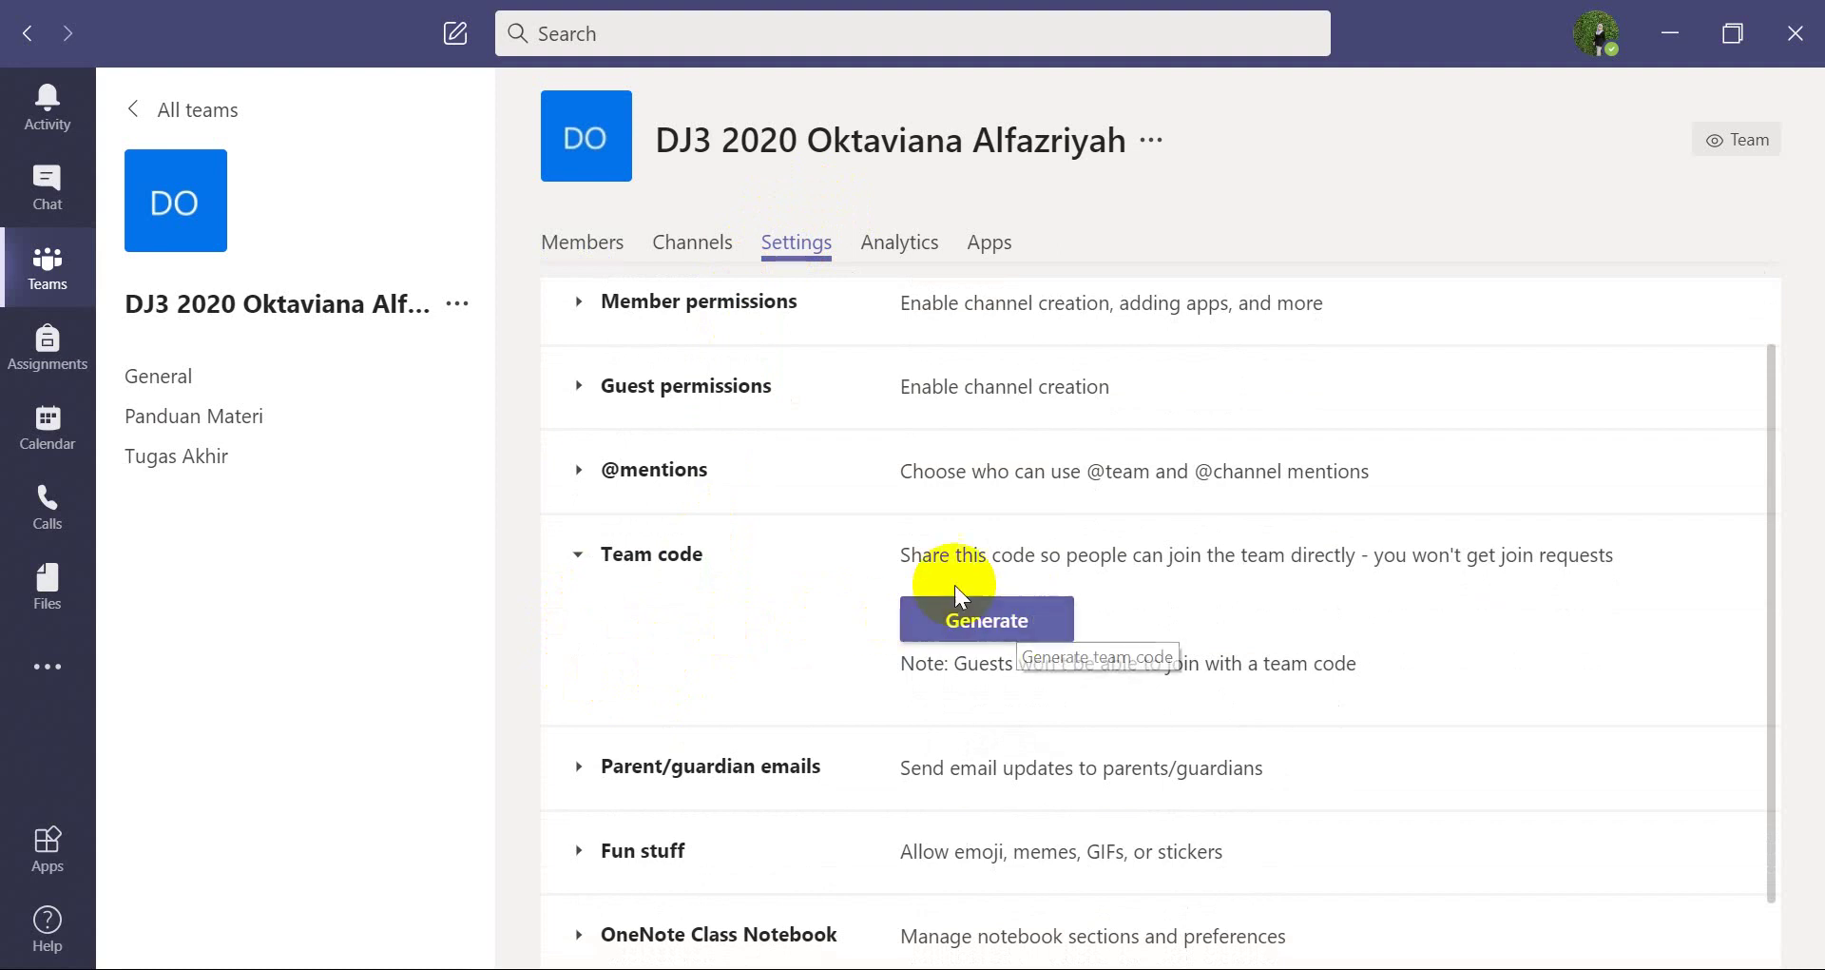
click(1002, 623)
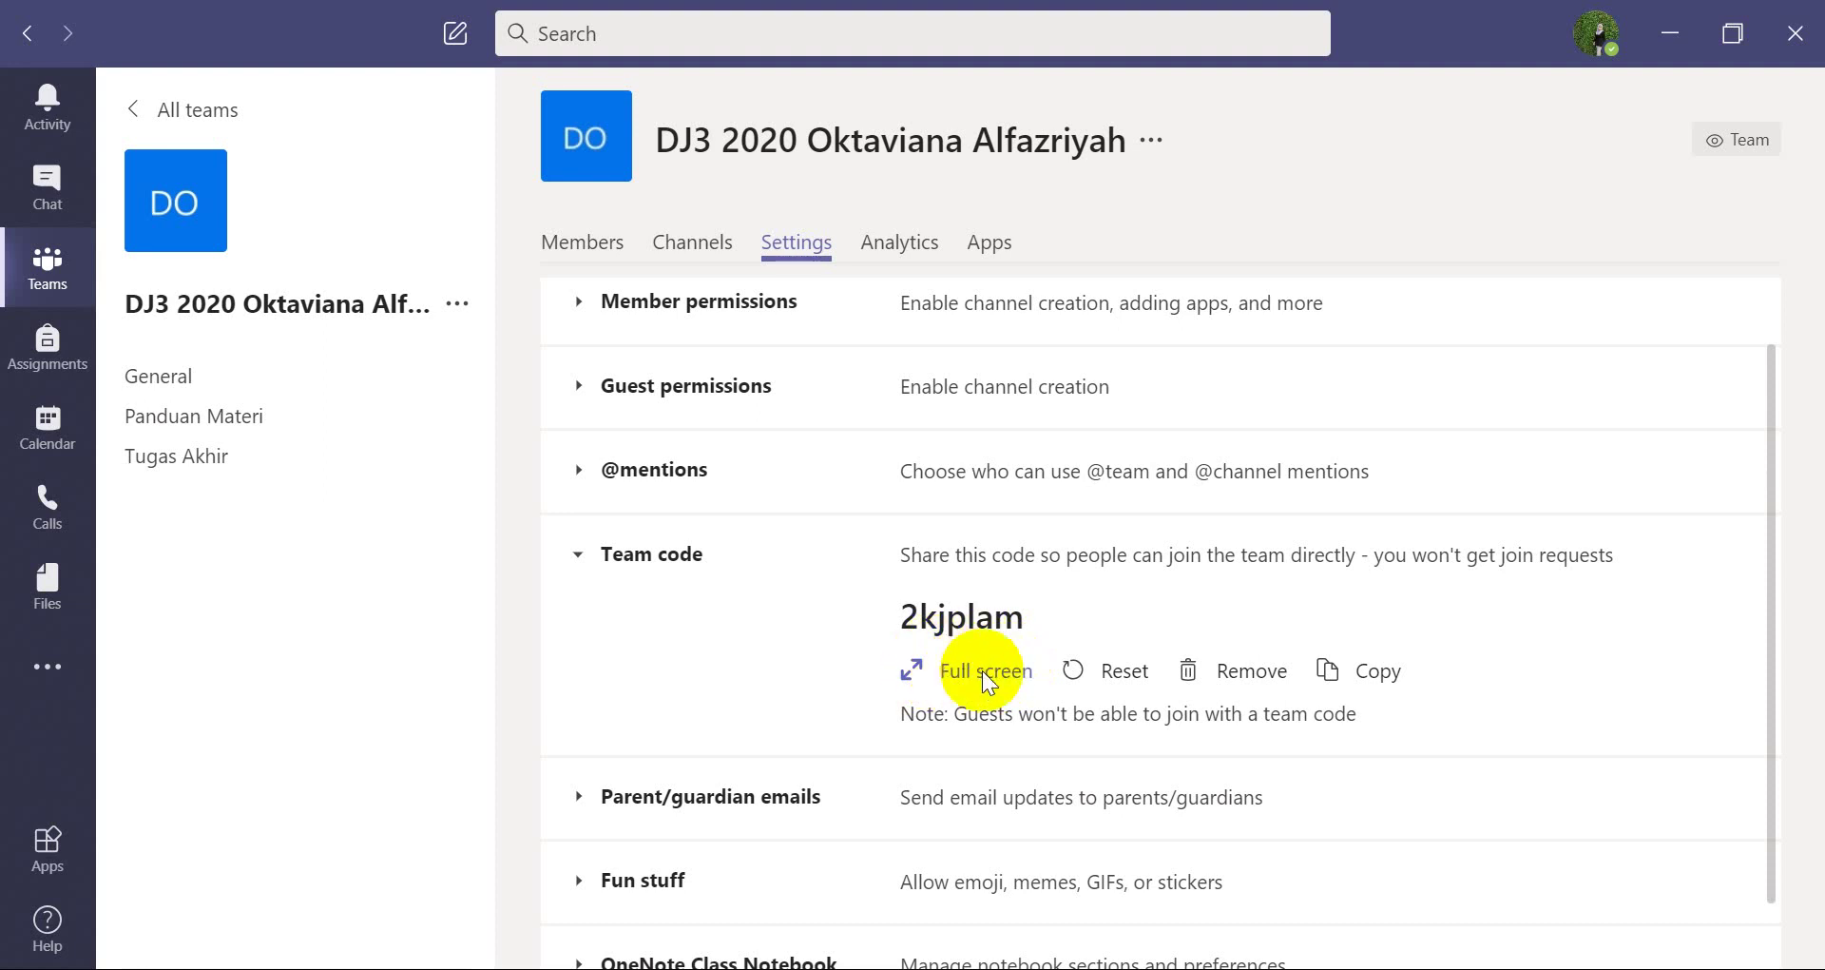
click(982, 675)
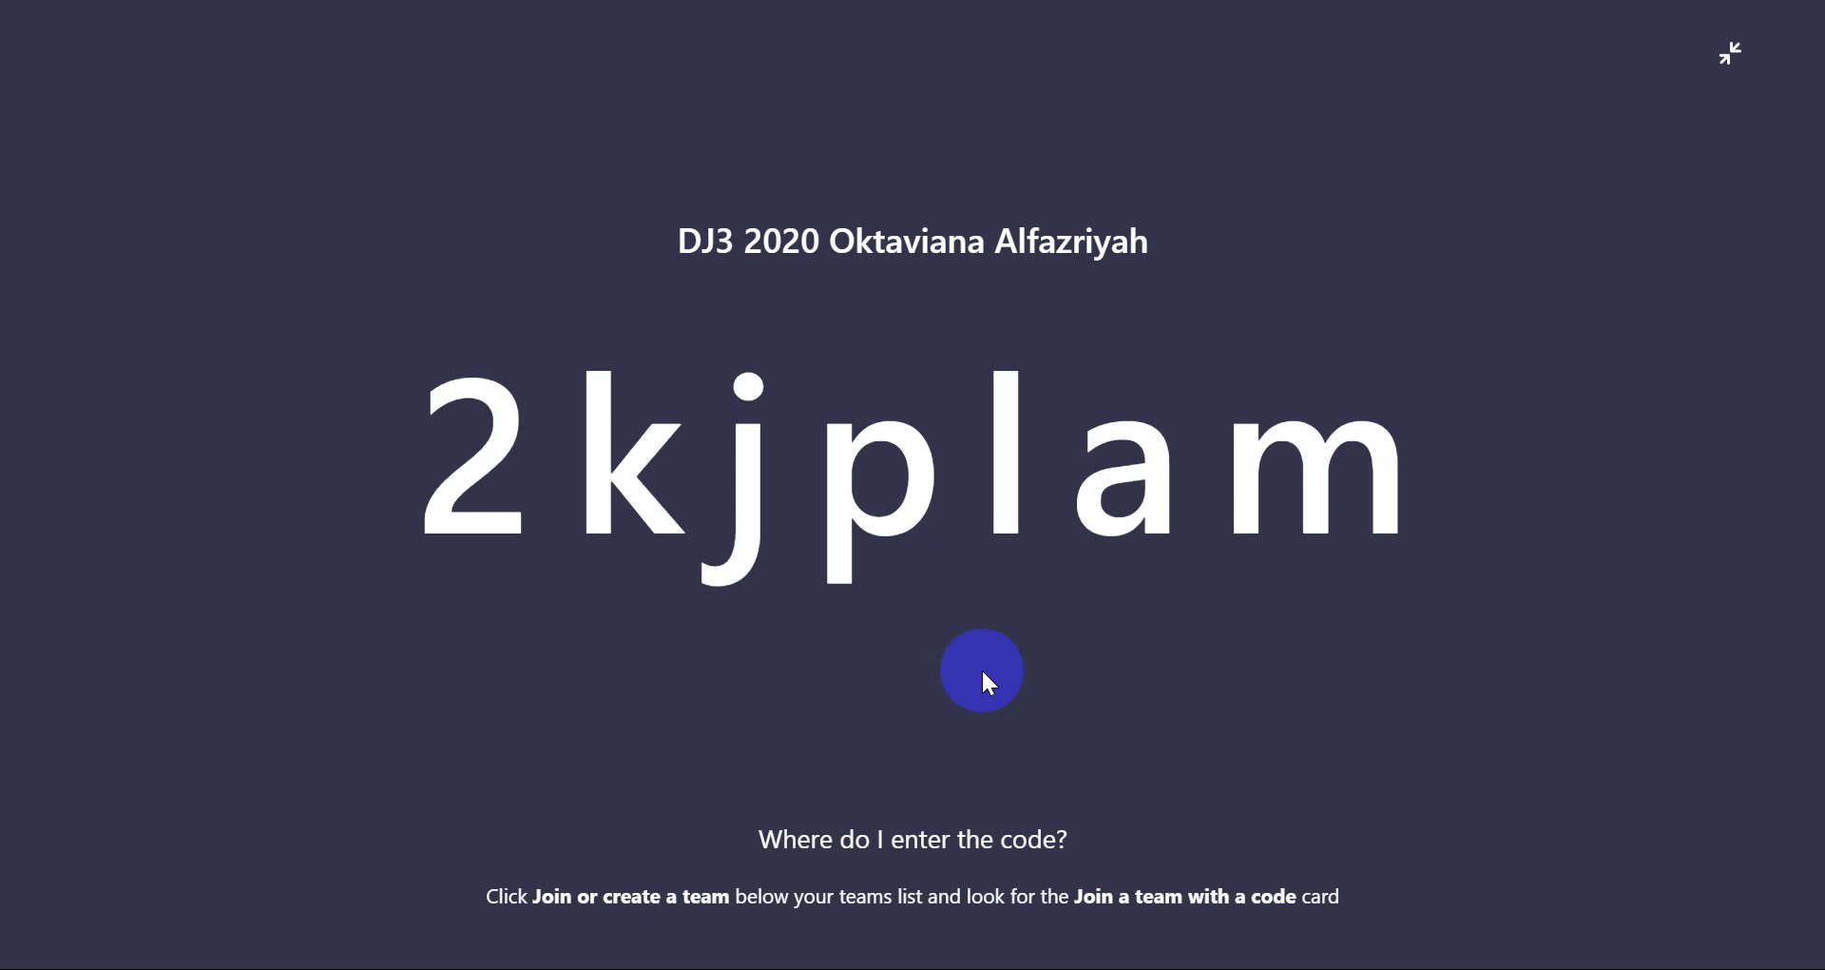
click(1730, 67)
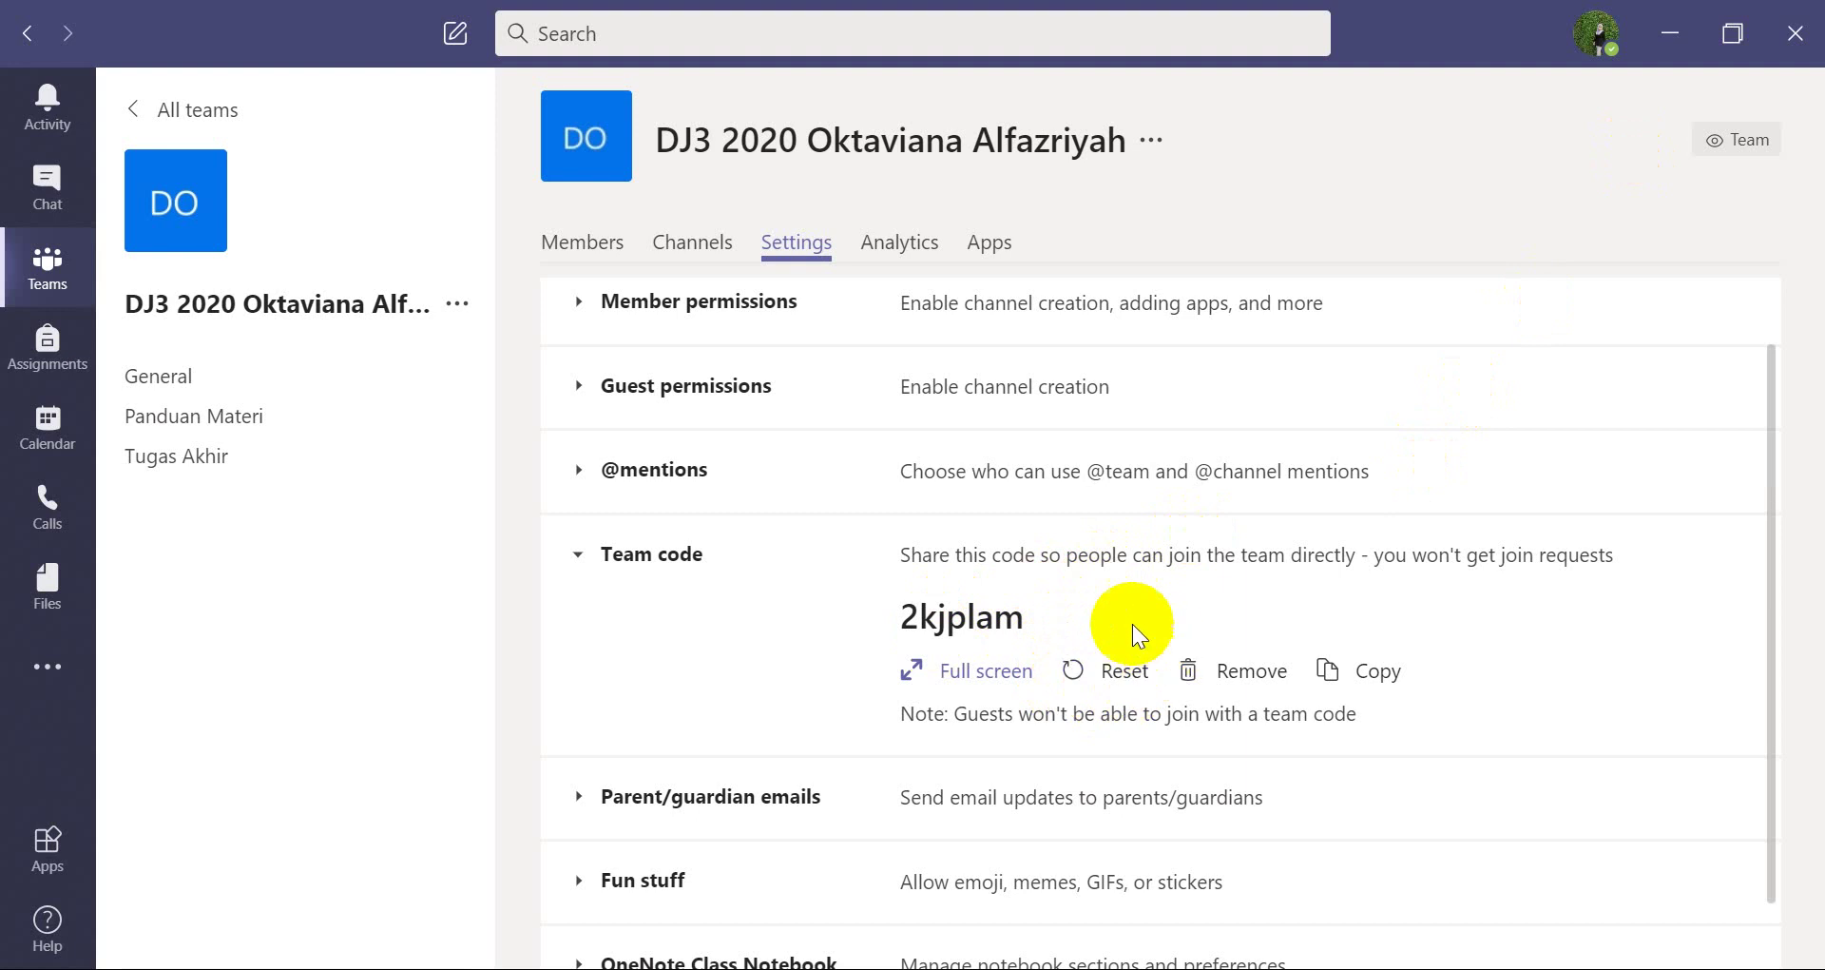
Reset the team code to a new one, then remove it entirely
click(1130, 675)
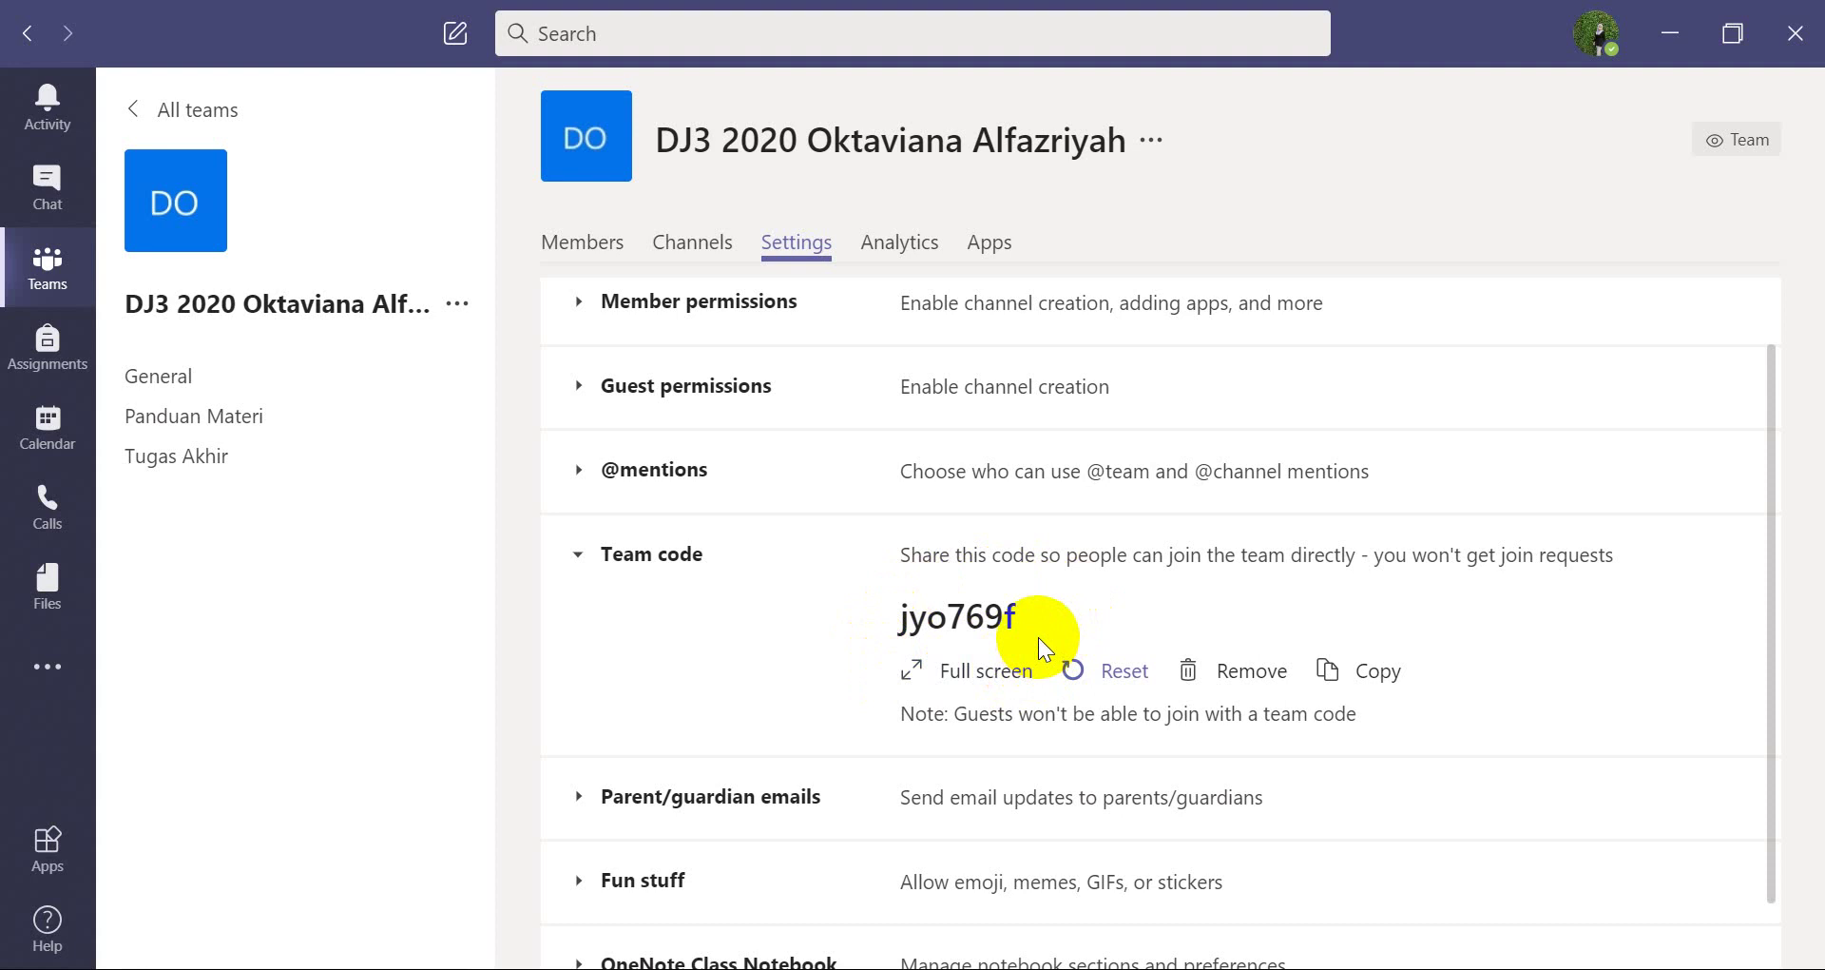
click(1233, 677)
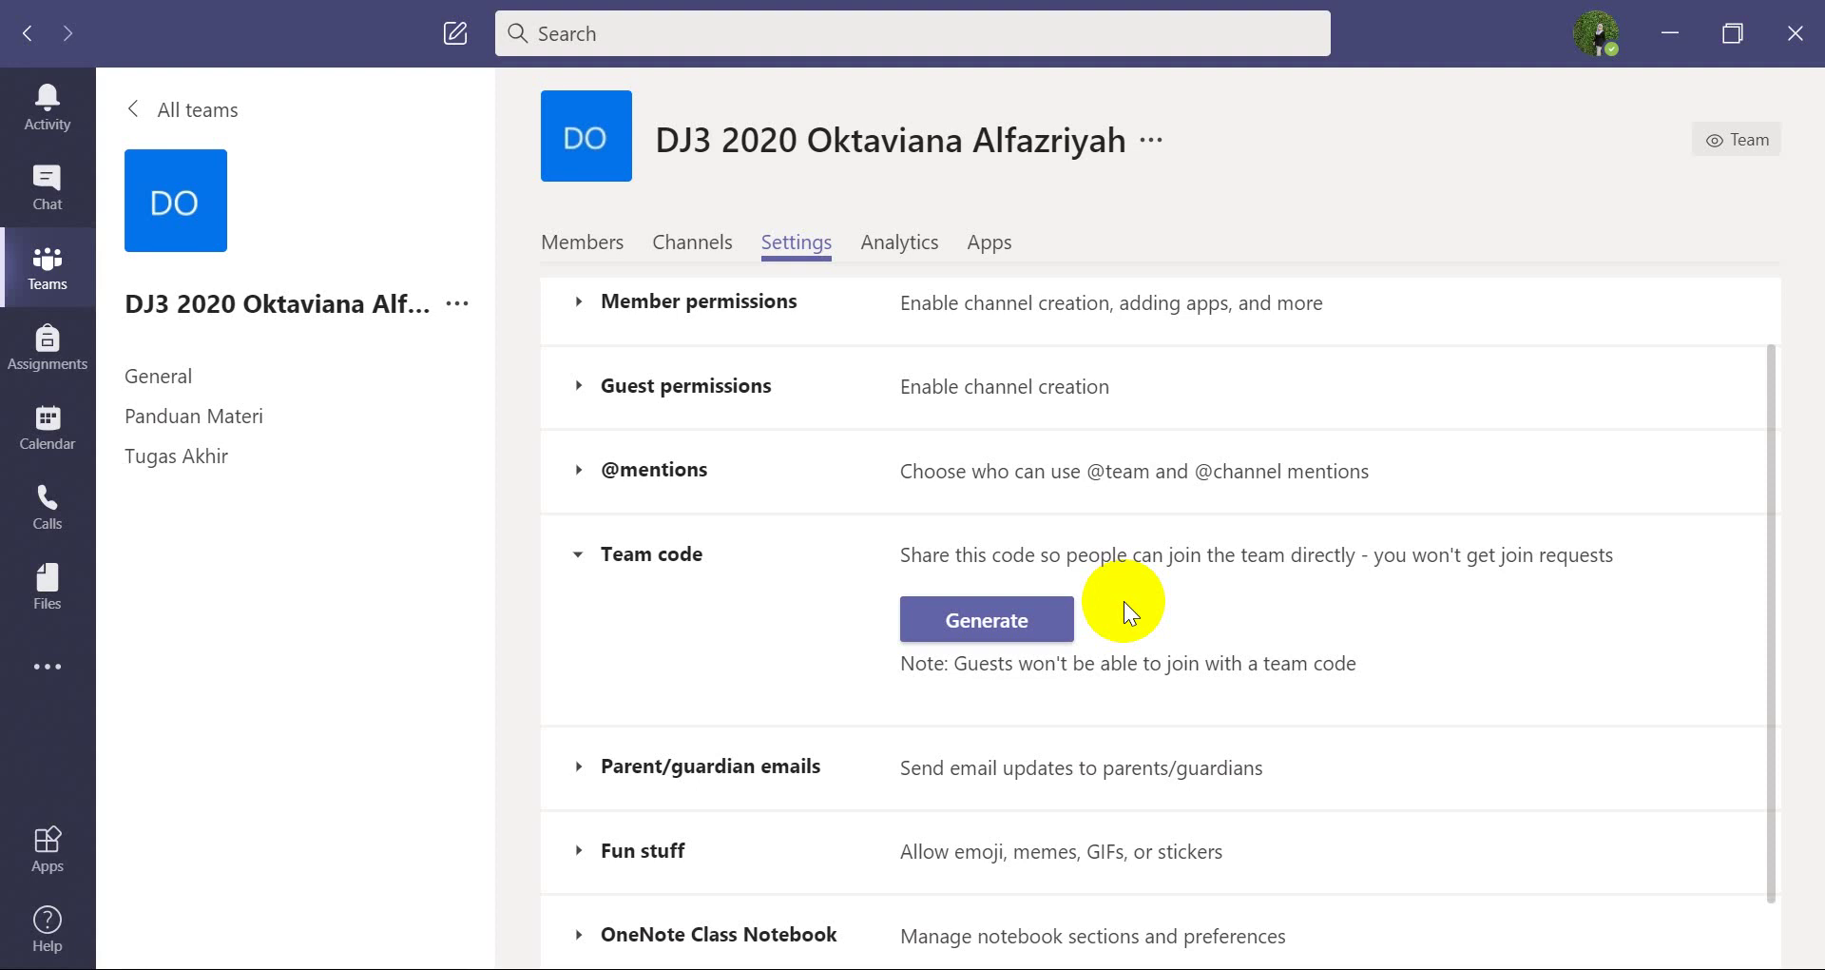
Leave the team settings for the Members page showing one owner and one member or guest
scroll(1123, 601, down, 1)
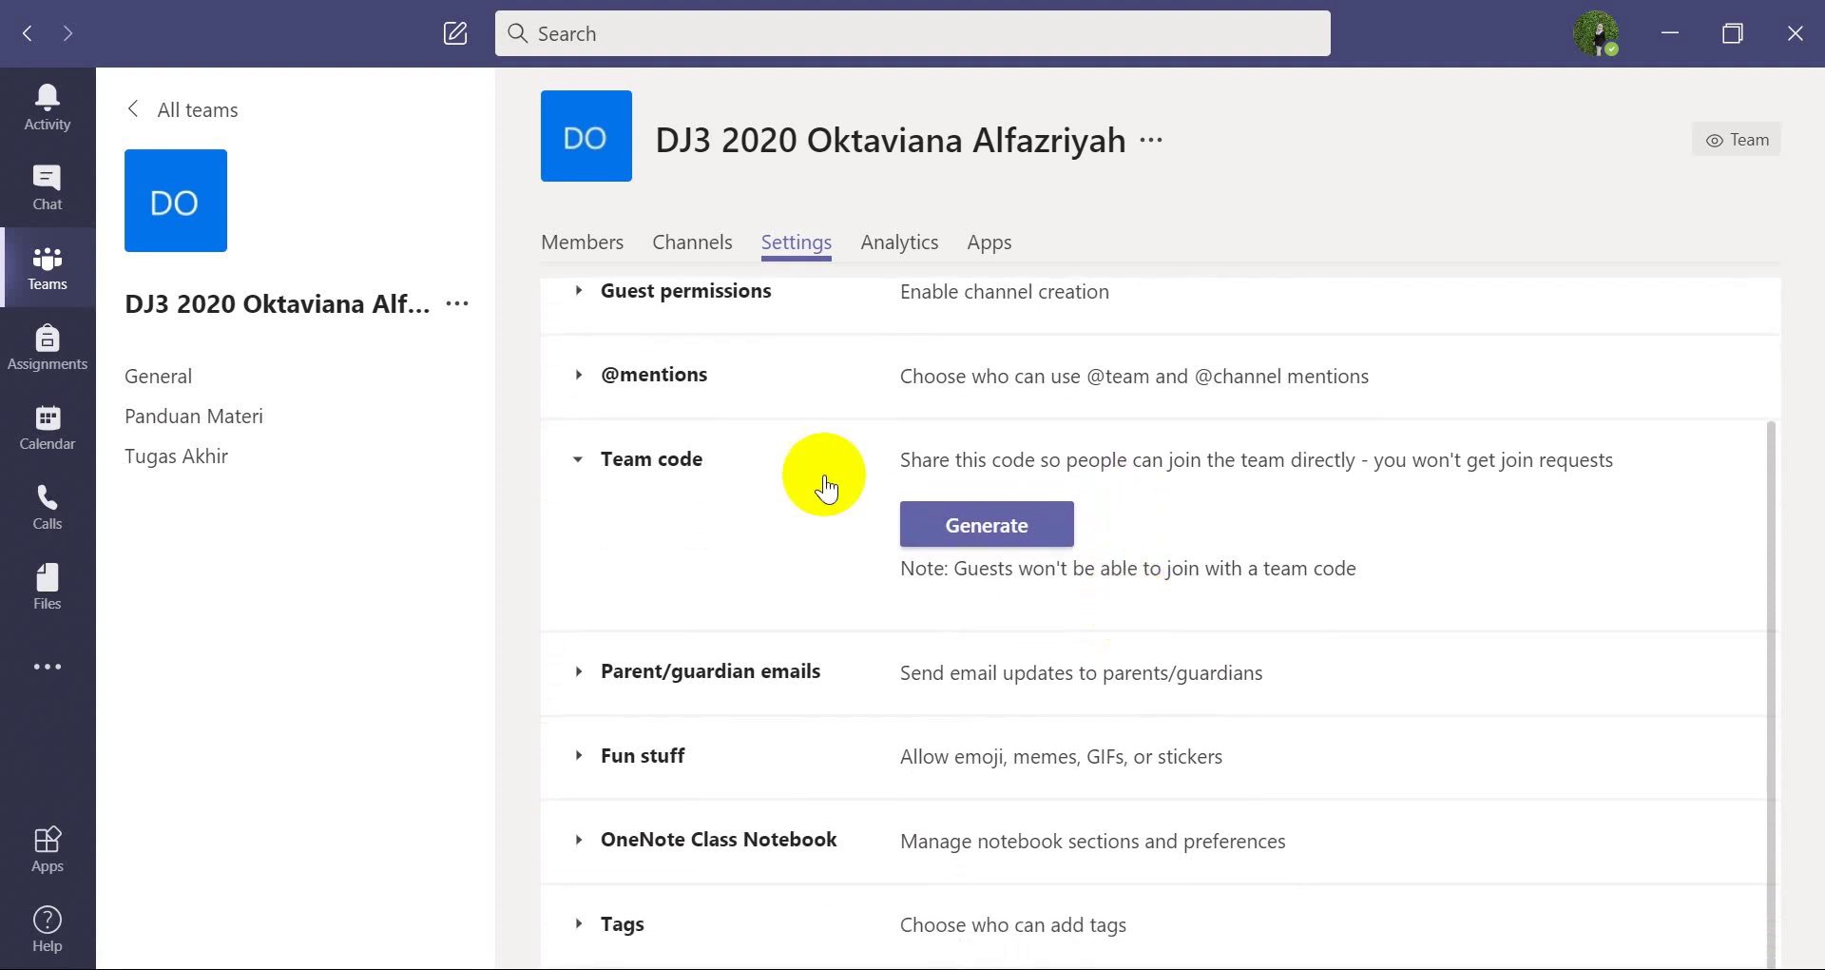
click(557, 249)
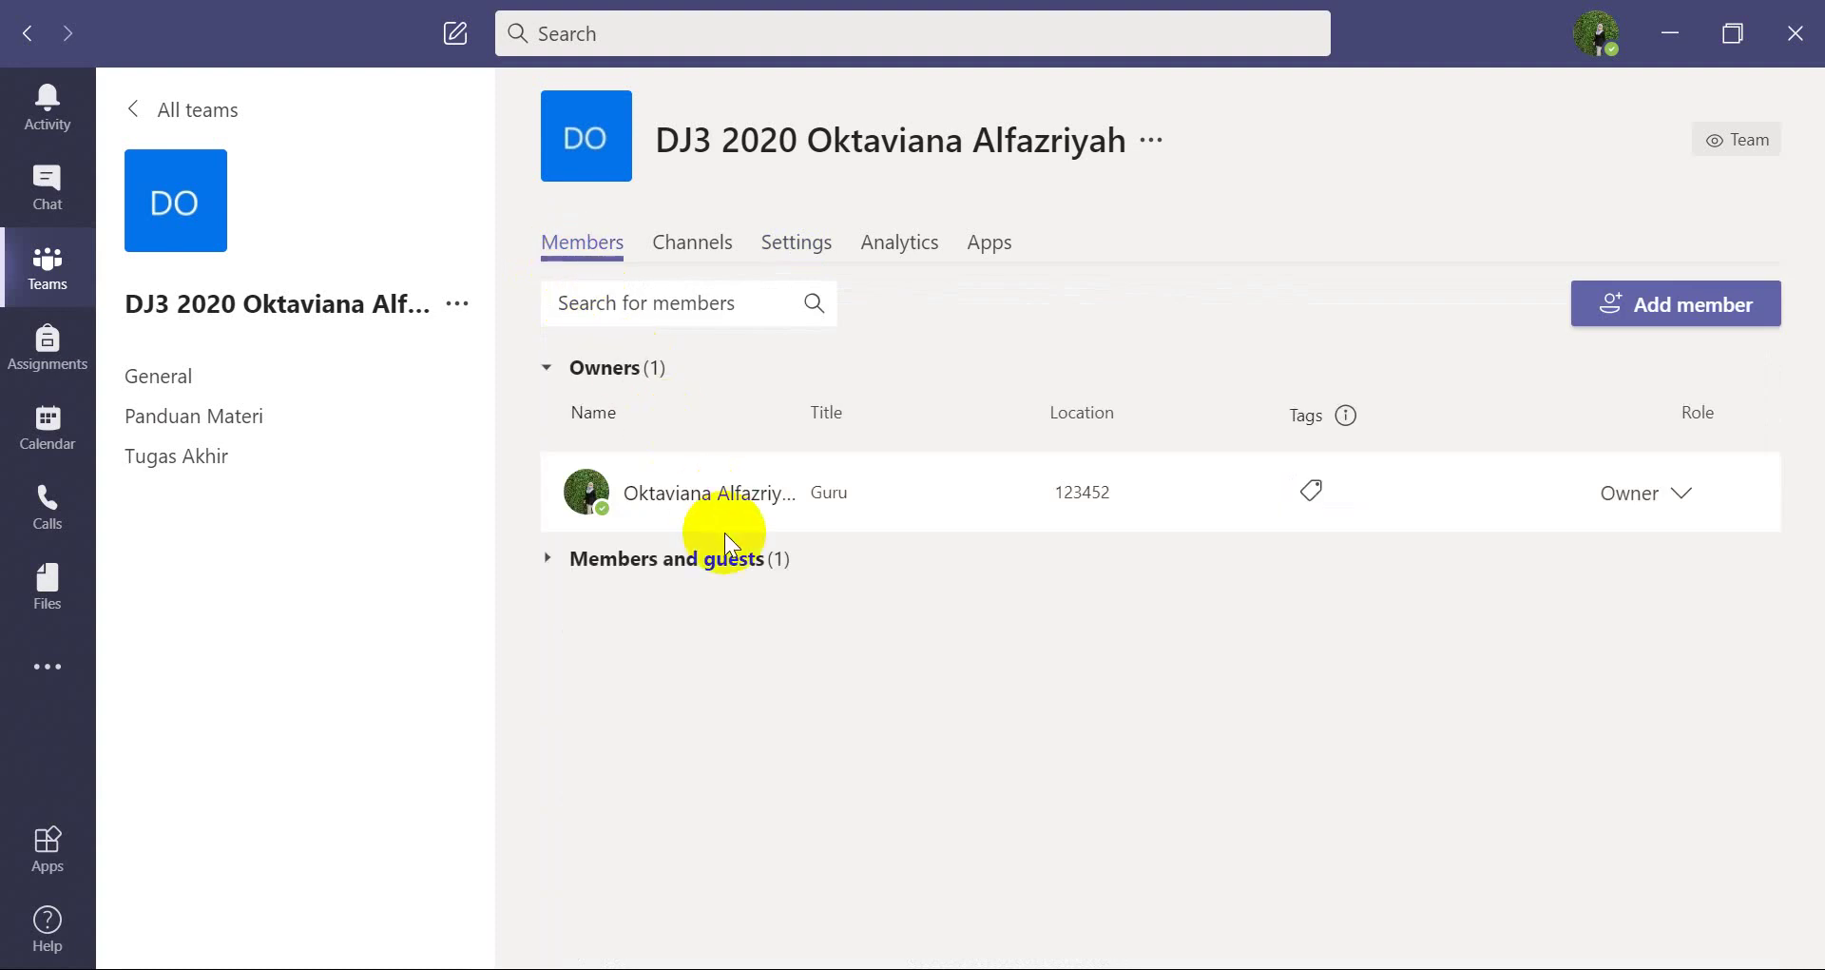